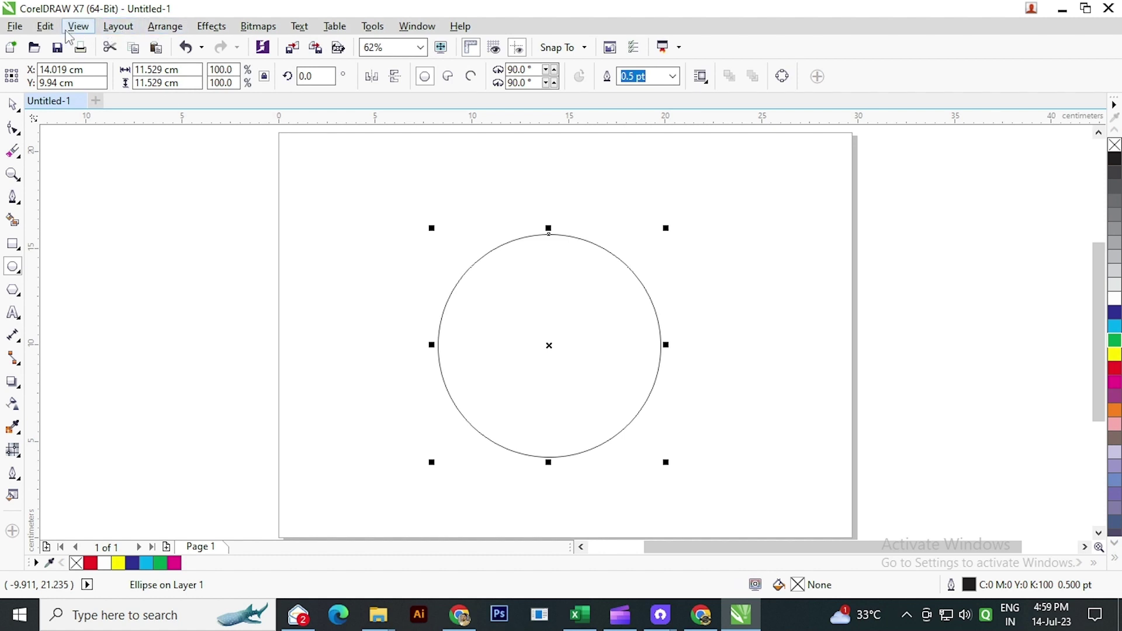
Duplicate the circle and move the copy horizontally to X 23.4 cm so that it overlaps the original circle's edge
click(47, 30)
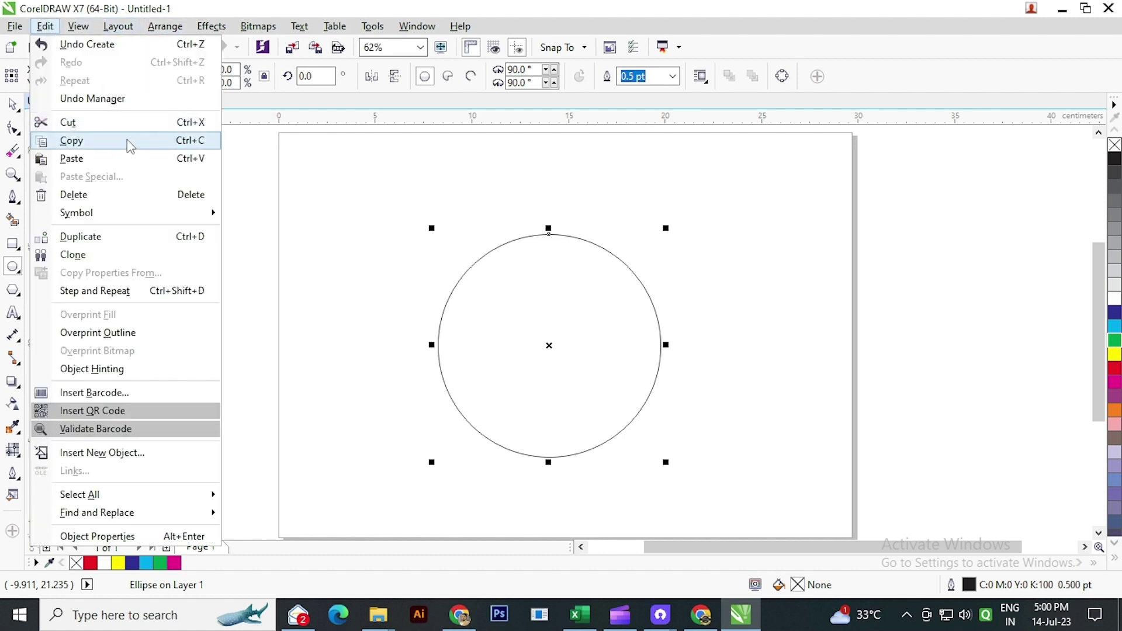
click(45, 26)
click(78, 25)
click(78, 26)
click(45, 25)
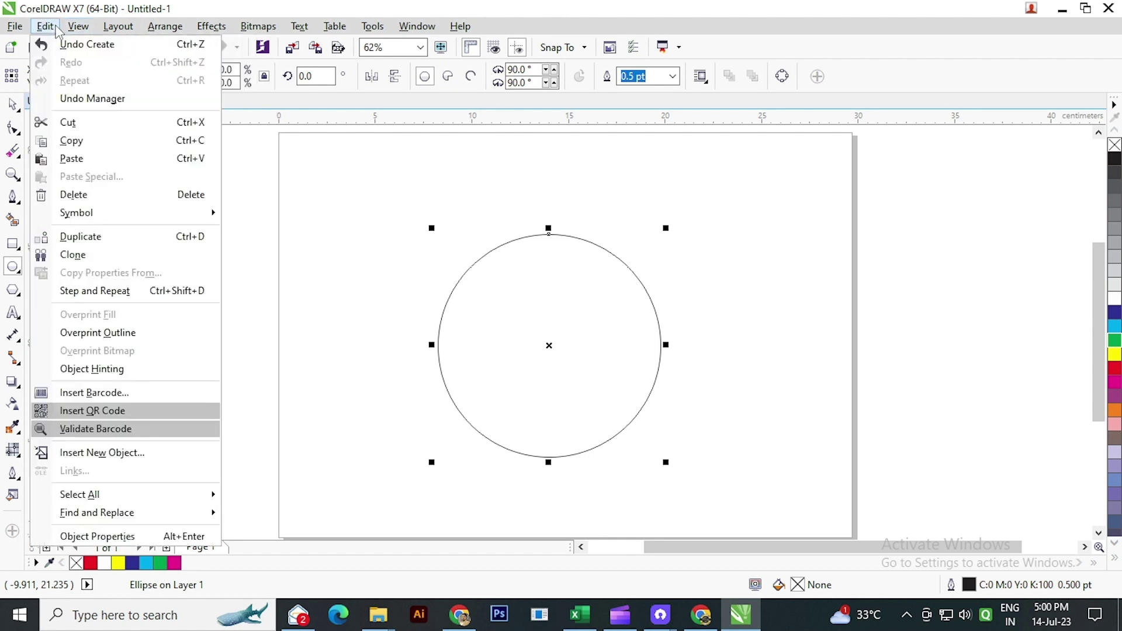
click(94, 157)
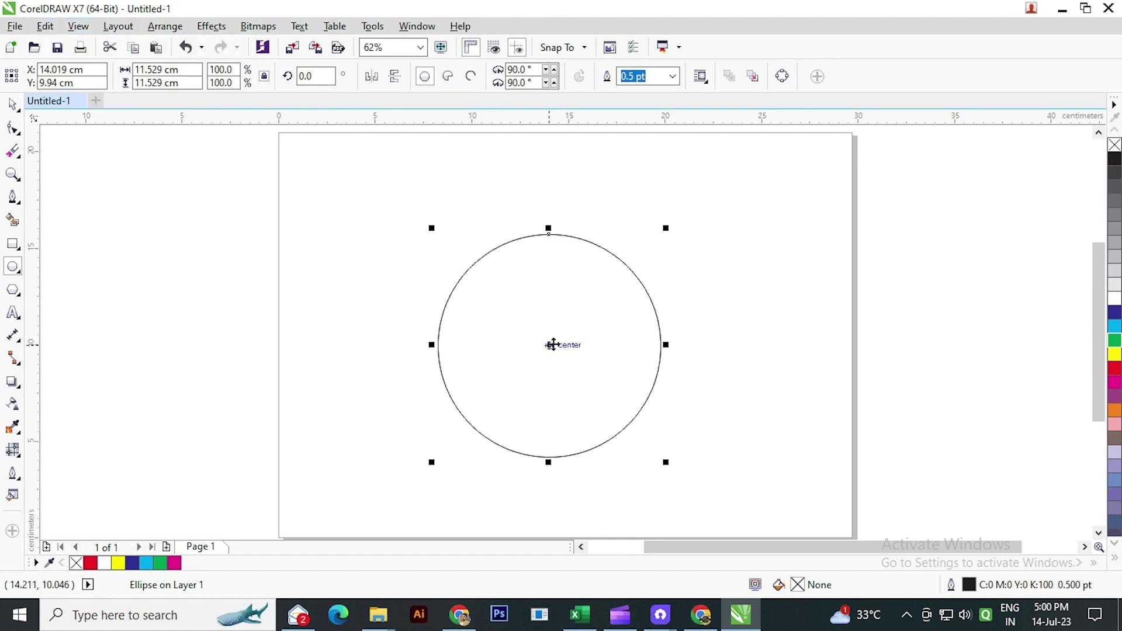
drag(550, 345, 730, 349)
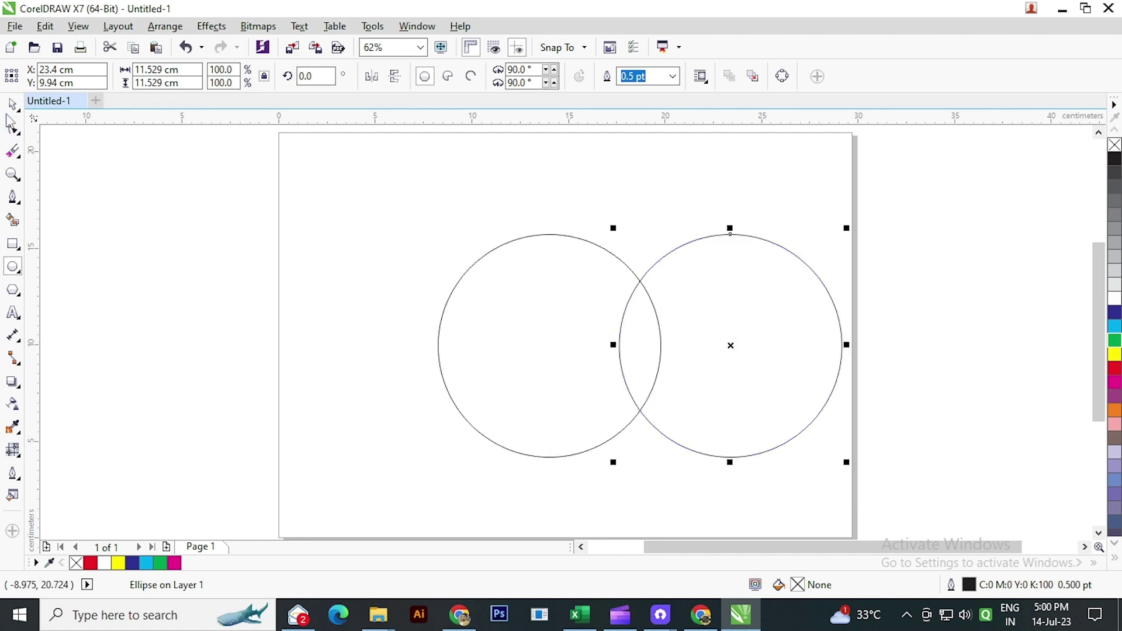
Select both circles and use Intersect to create a petal shape from their overlapping area
drag(240, 191, 862, 471)
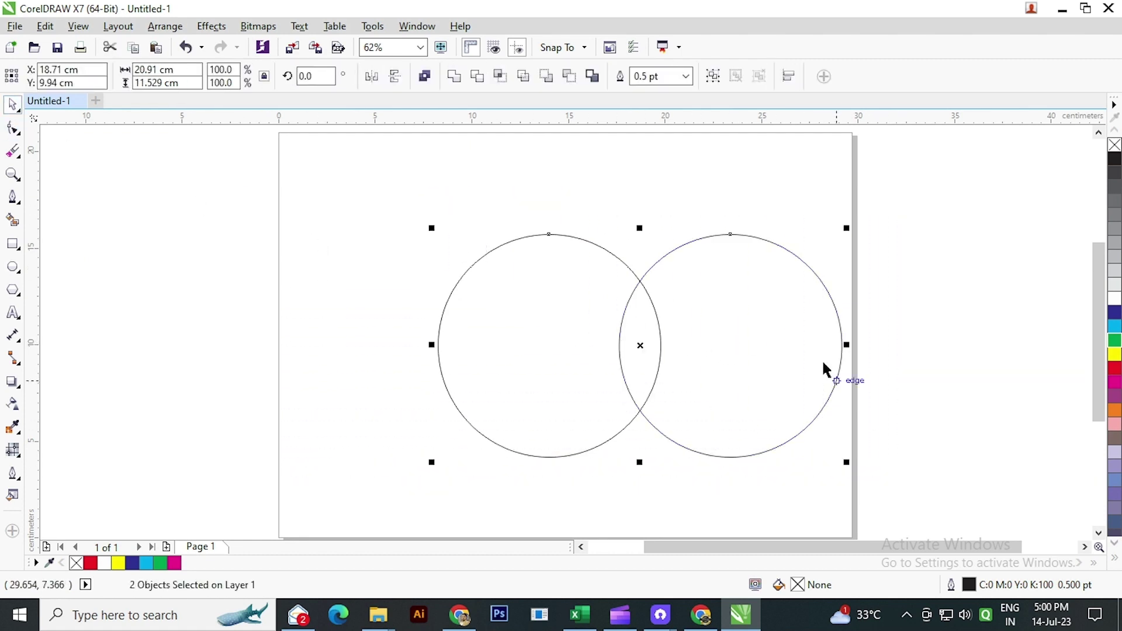
click(501, 78)
click(382, 325)
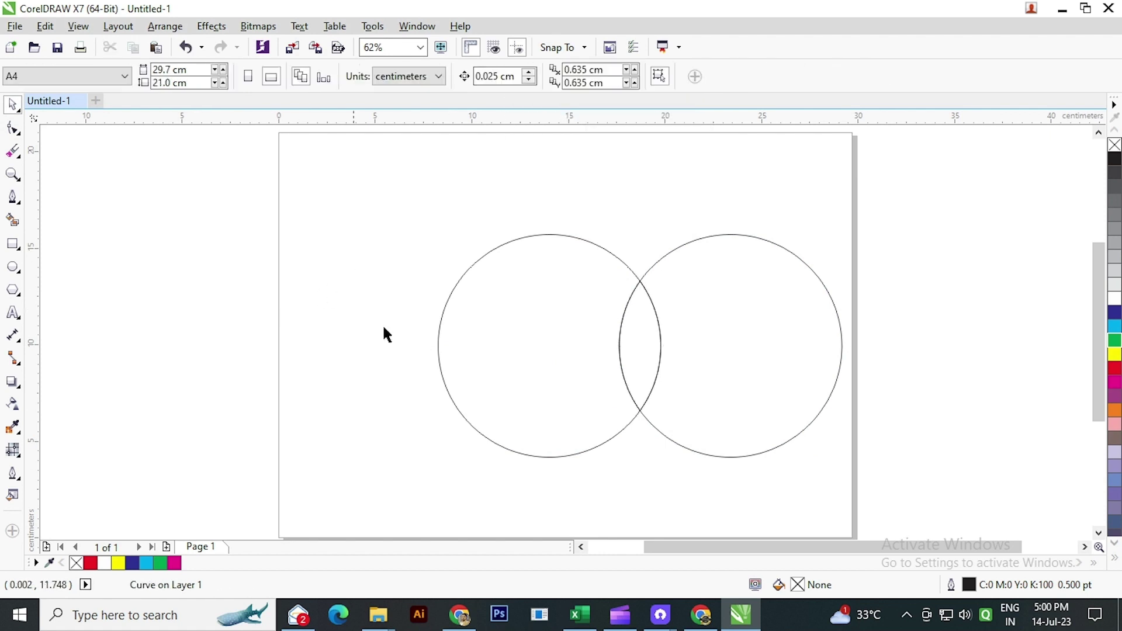
Delete the two original circles, keeping only the petal-shaped intersection on the page
click(484, 338)
key(Delete)
click(752, 336)
key(Delete)
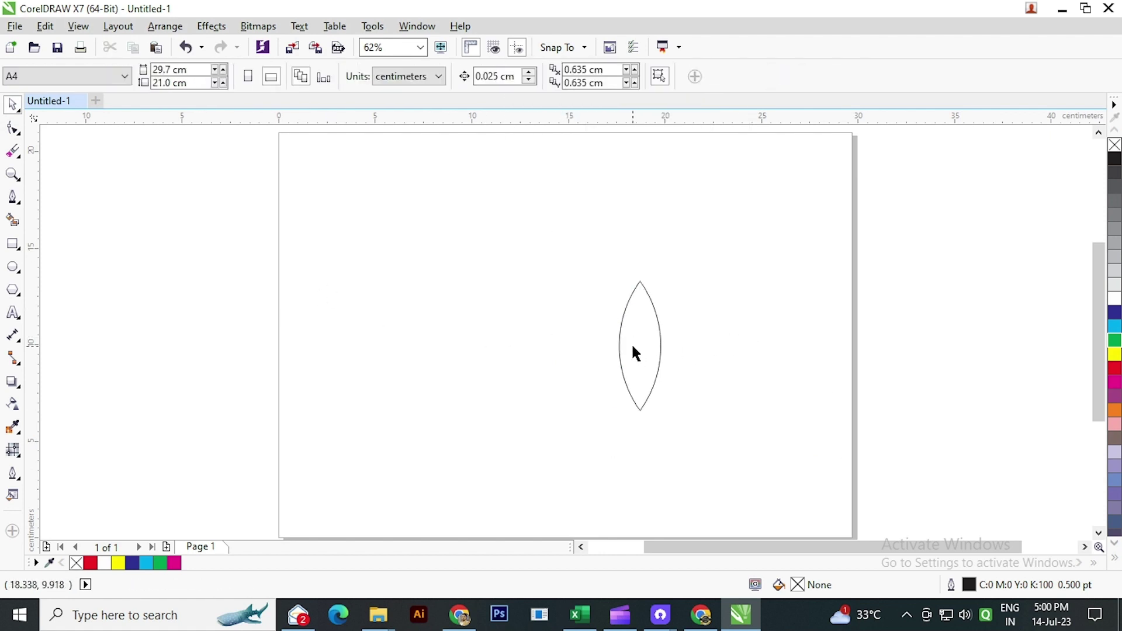
Move the petal to about X 12.8 cm, Y 12.5 cm and give it a magenta fill with no outline
click(641, 335)
drag(641, 336, 528, 288)
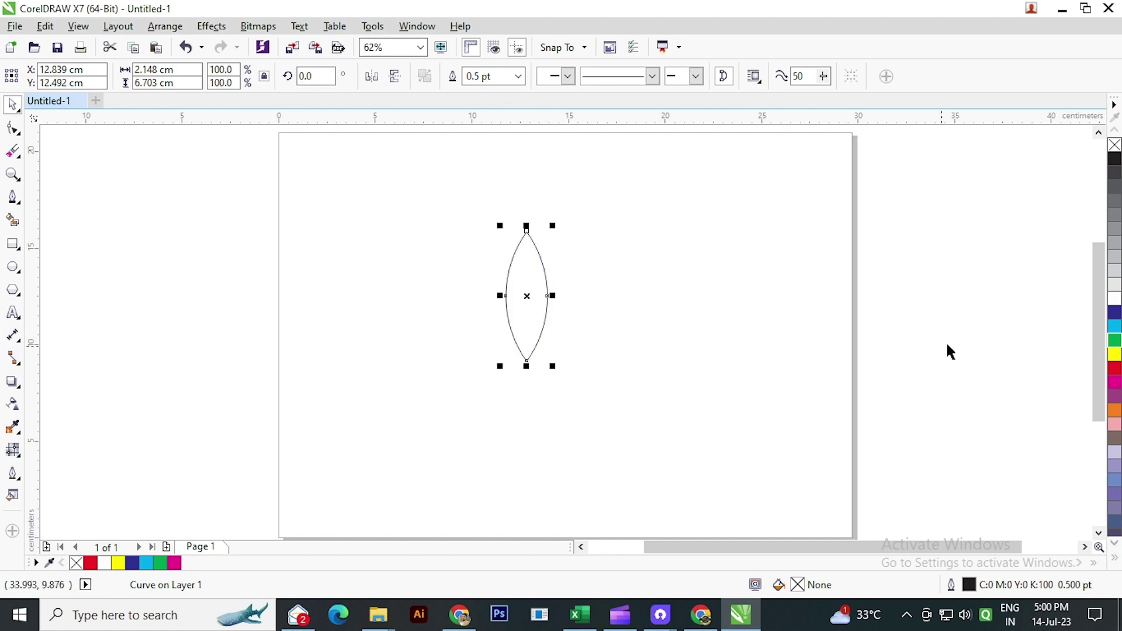
click(1115, 384)
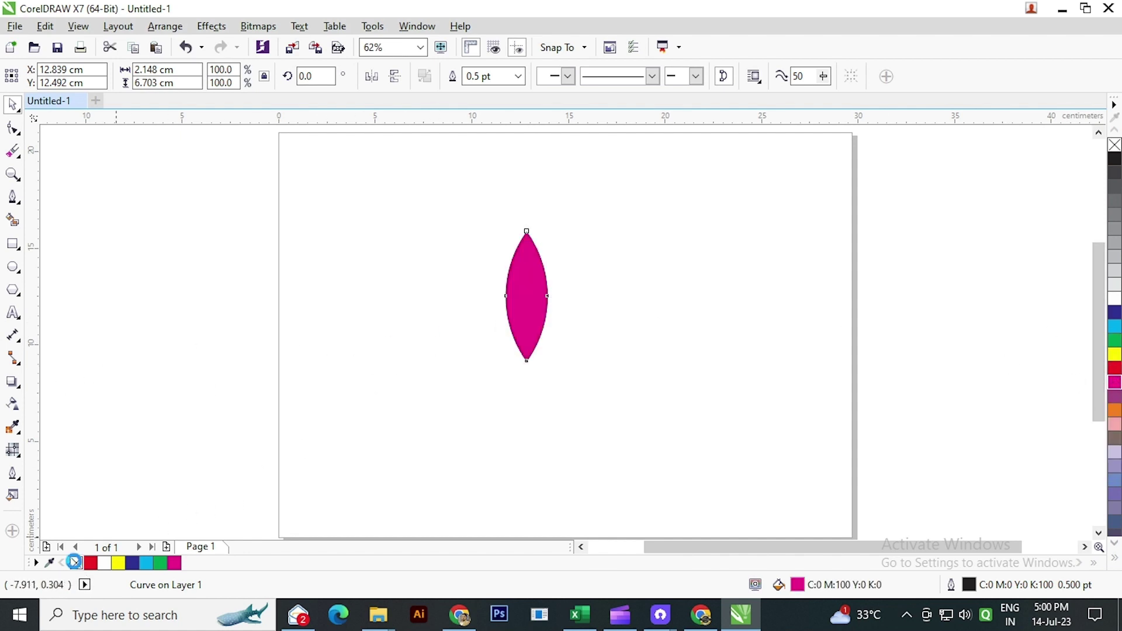
right_click(76, 562)
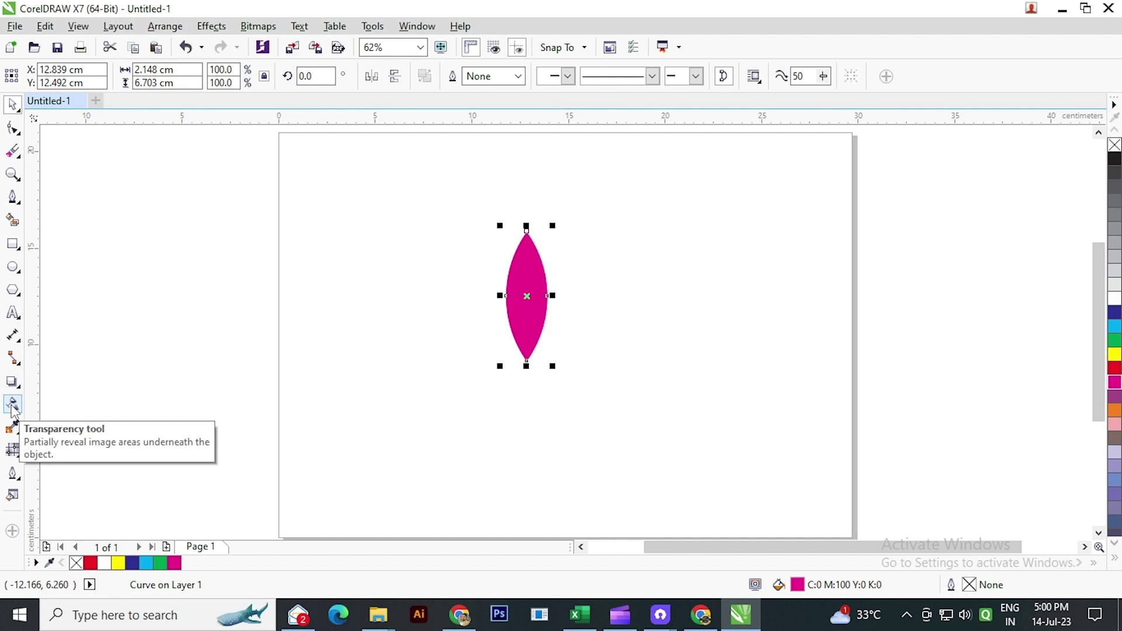
Apply a linear transparency from the petal's left edge to its middle, making its right half fully transparent
click(13, 408)
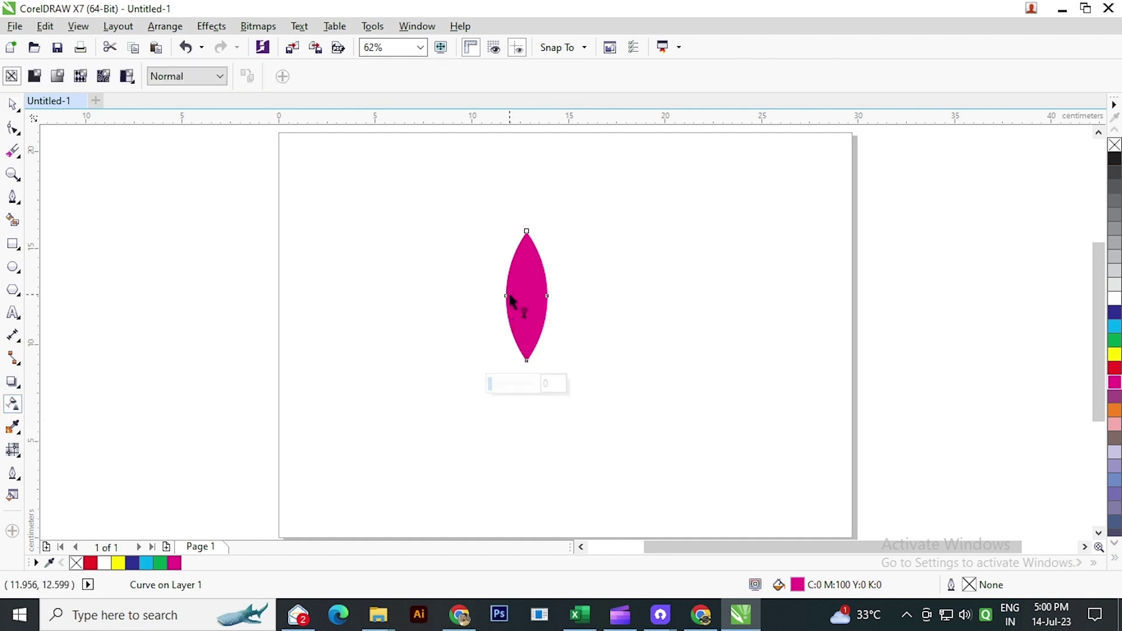
drag(506, 296, 528, 294)
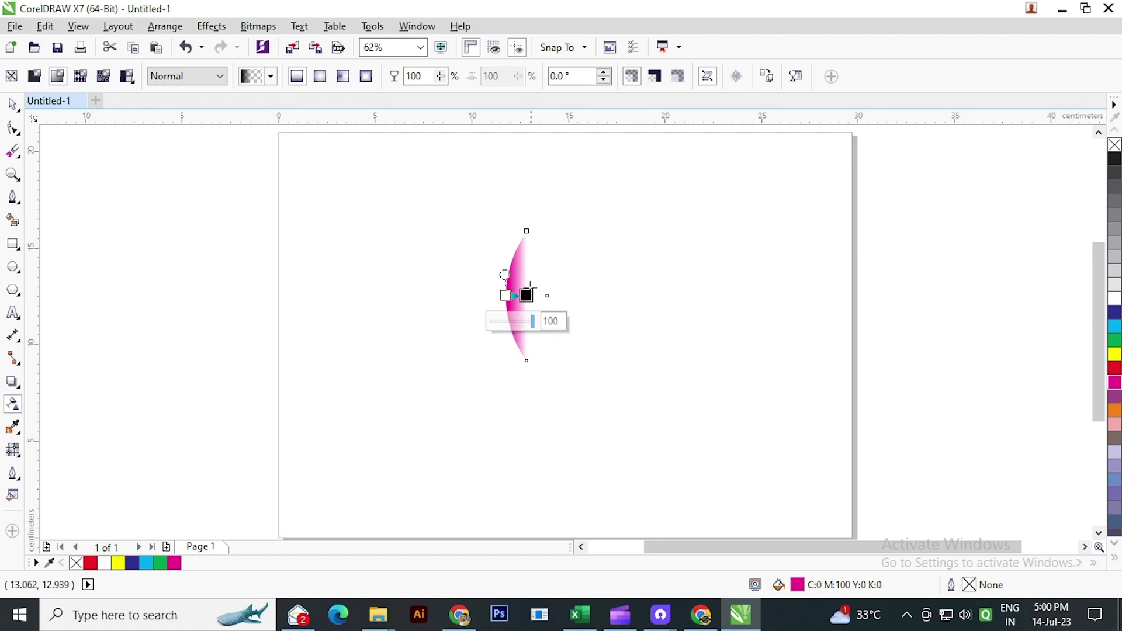
scroll(530, 288, up, 1)
drag(530, 288, 530, 334)
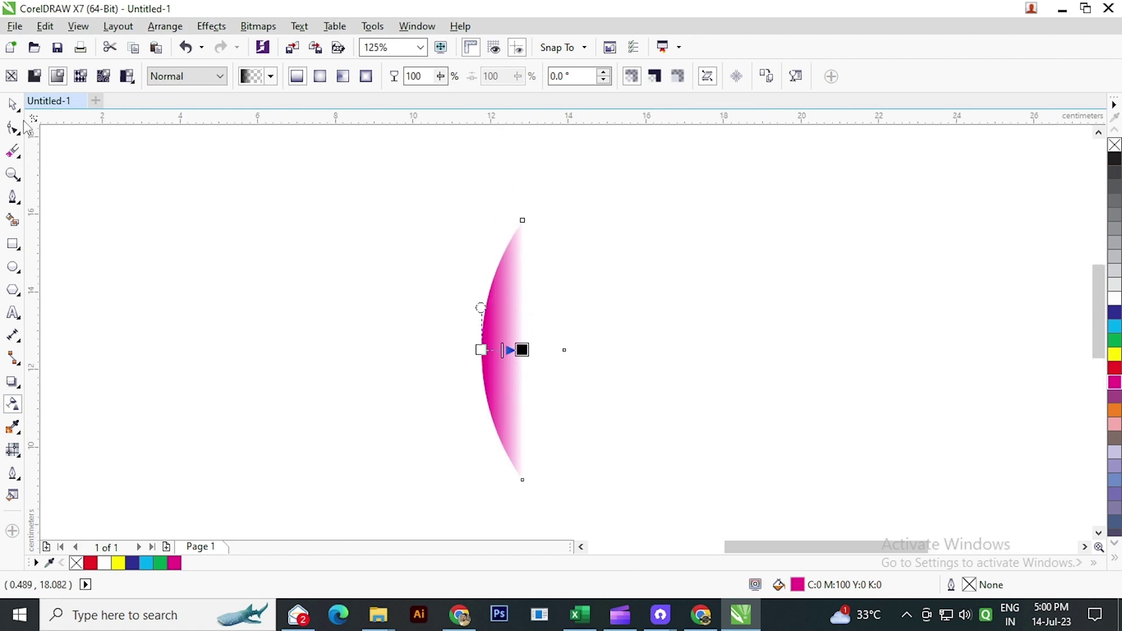
Select the faded petal and place its rotation centre at its bottom tip
click(12, 104)
click(336, 257)
drag(336, 257, 317, 181)
click(486, 243)
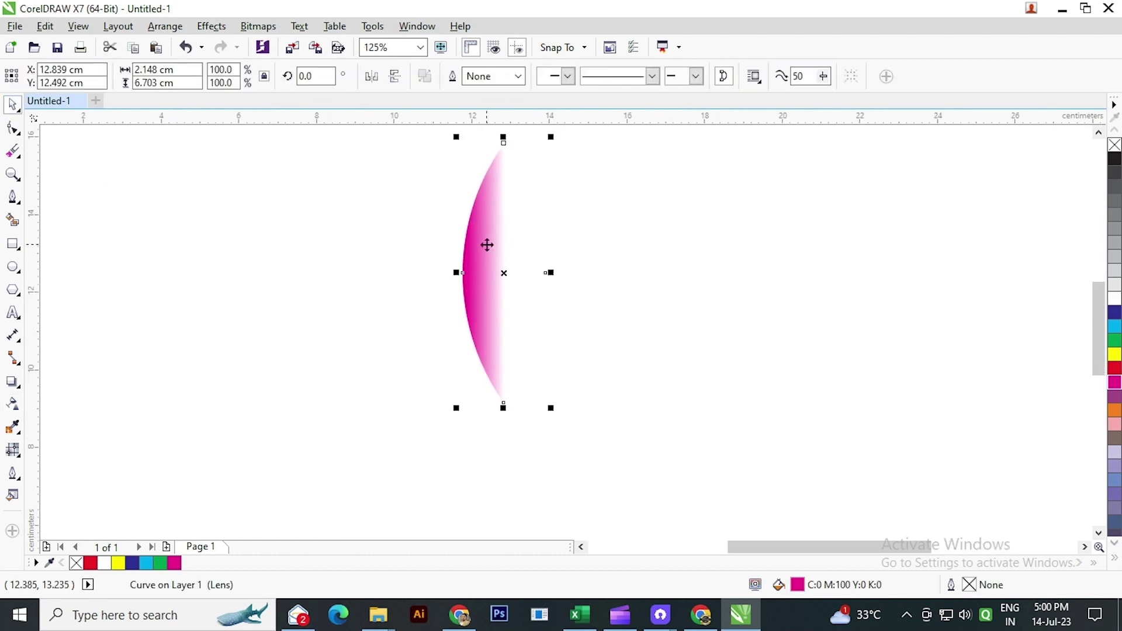
click(499, 262)
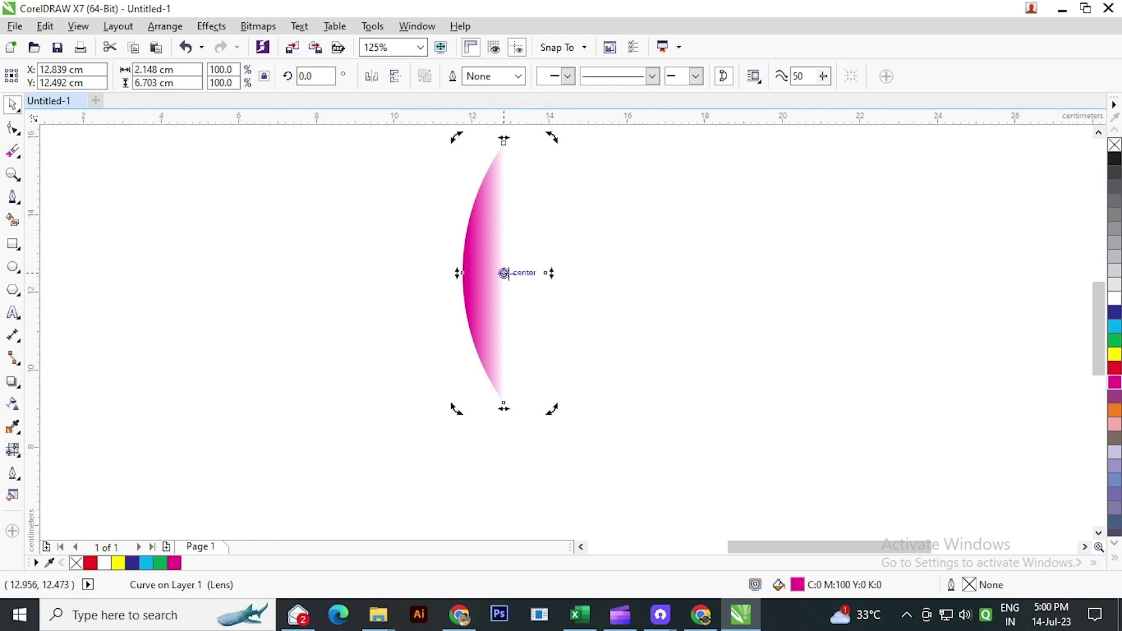
Create 1 copy of the petal rotated by 10° around its bottom tip using the Rotate transformation
click(172, 28)
mouse_move(190, 44)
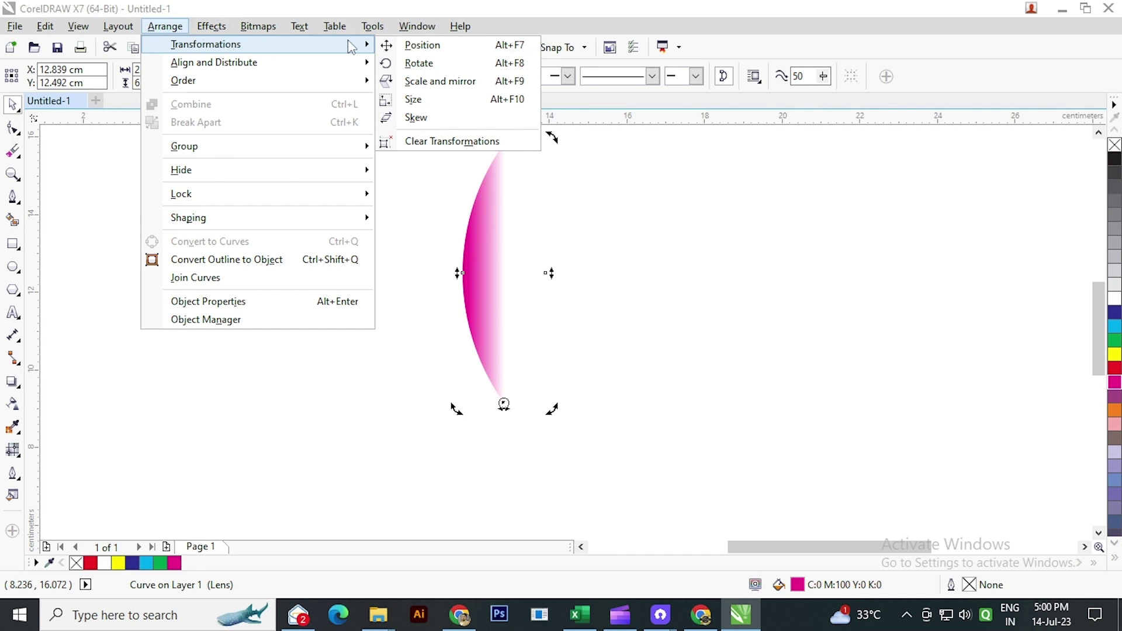
click(419, 63)
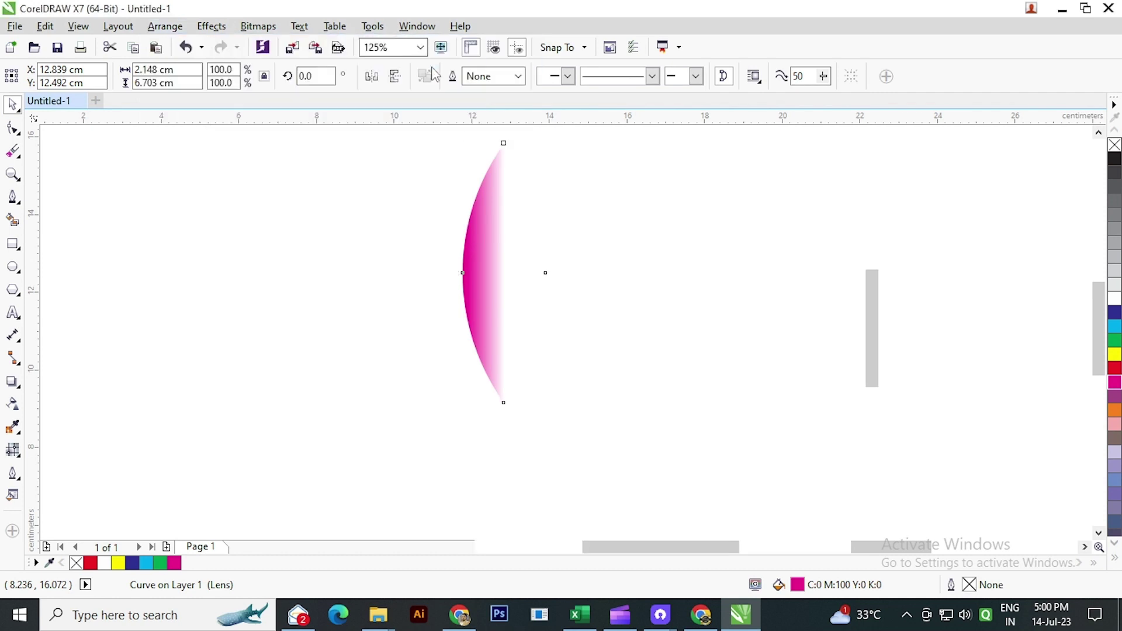
click(940, 151)
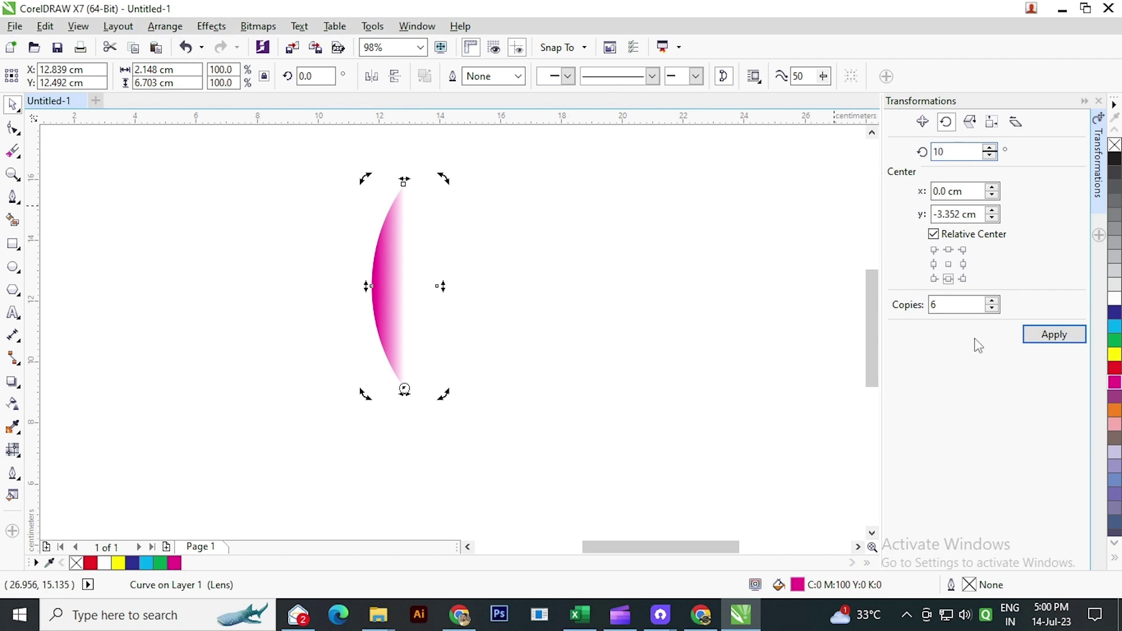
click(941, 306)
text(1)
key(Return)
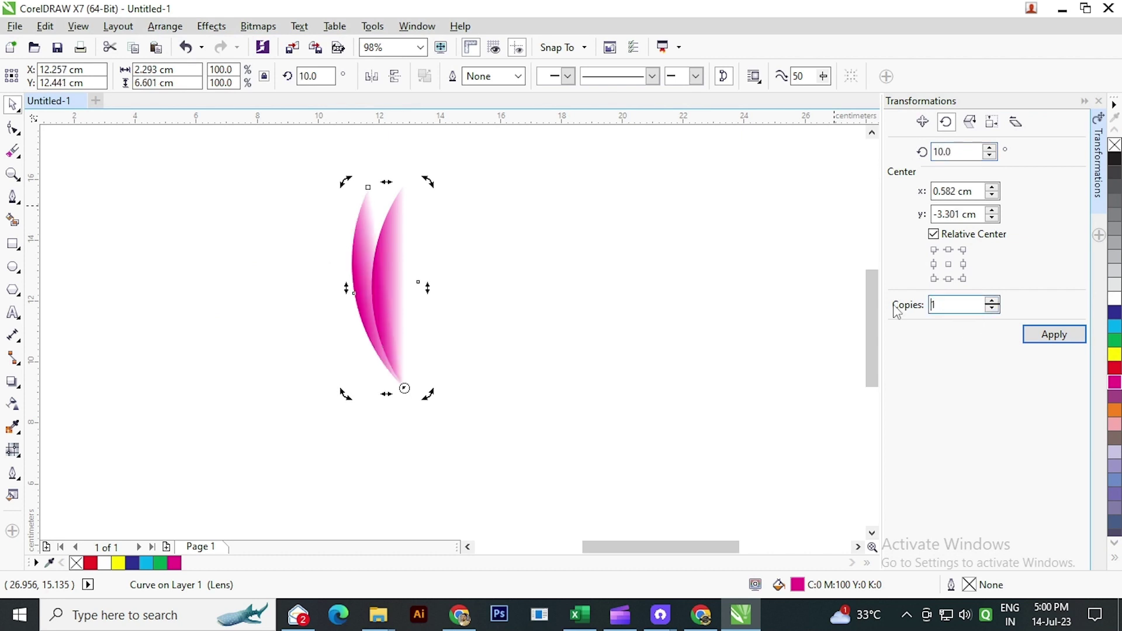
Keep applying the 10° rotation with 1 copy until the petals form a complete circular flower
click(1050, 338)
click(1050, 337)
click(1050, 338)
click(1052, 336)
click(1052, 335)
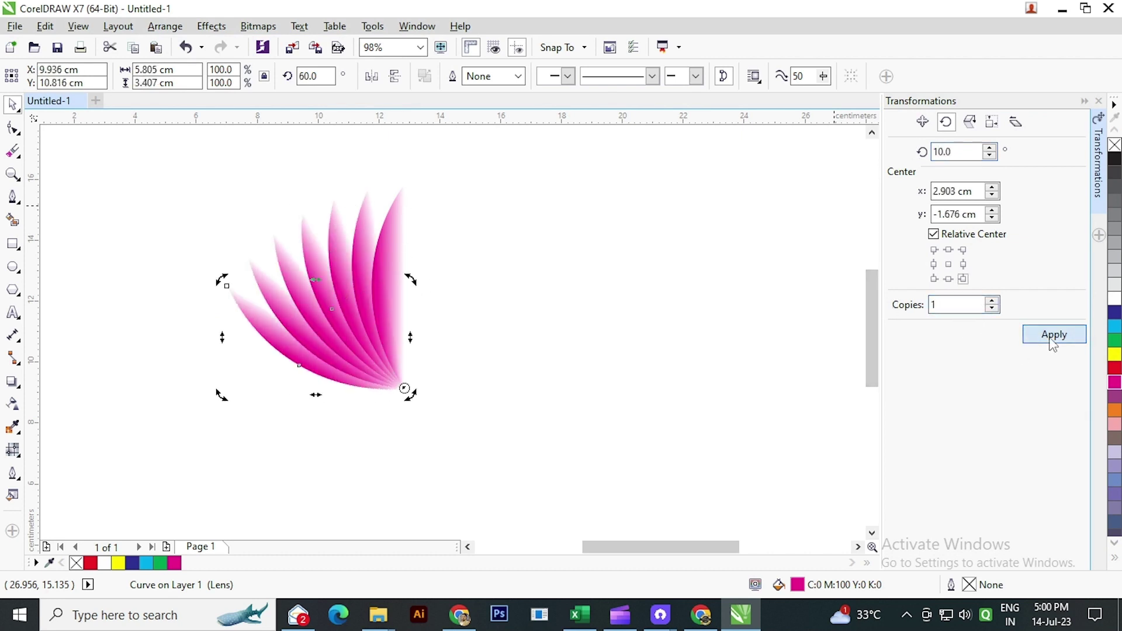
click(1052, 336)
click(1051, 336)
click(1052, 336)
click(1051, 336)
click(1051, 336)
click(1052, 335)
click(1050, 336)
click(1050, 336)
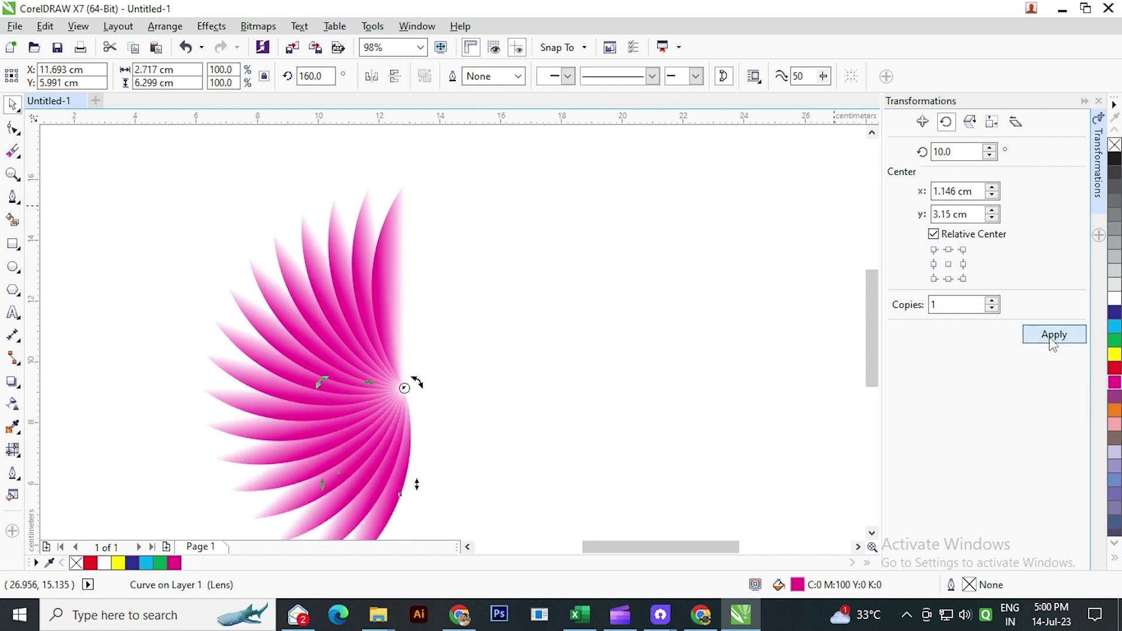
click(1051, 336)
click(1051, 336)
click(1050, 336)
click(1051, 336)
click(1050, 336)
click(1051, 336)
click(1050, 338)
click(1051, 337)
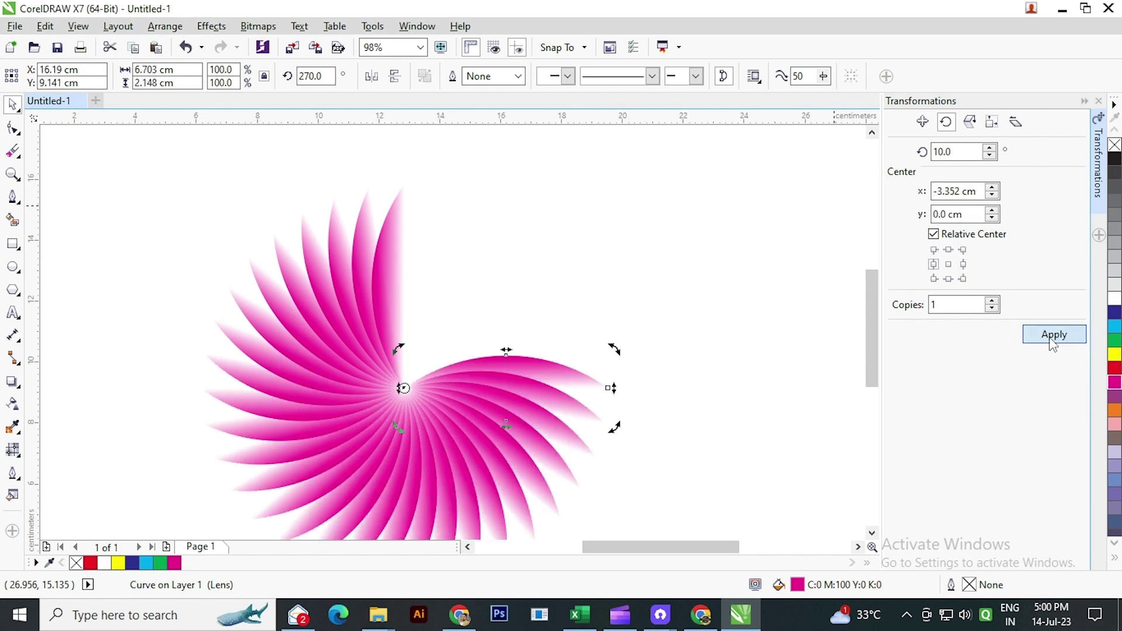
click(1050, 337)
click(1051, 338)
click(1050, 338)
click(1051, 338)
click(1050, 338)
click(1051, 337)
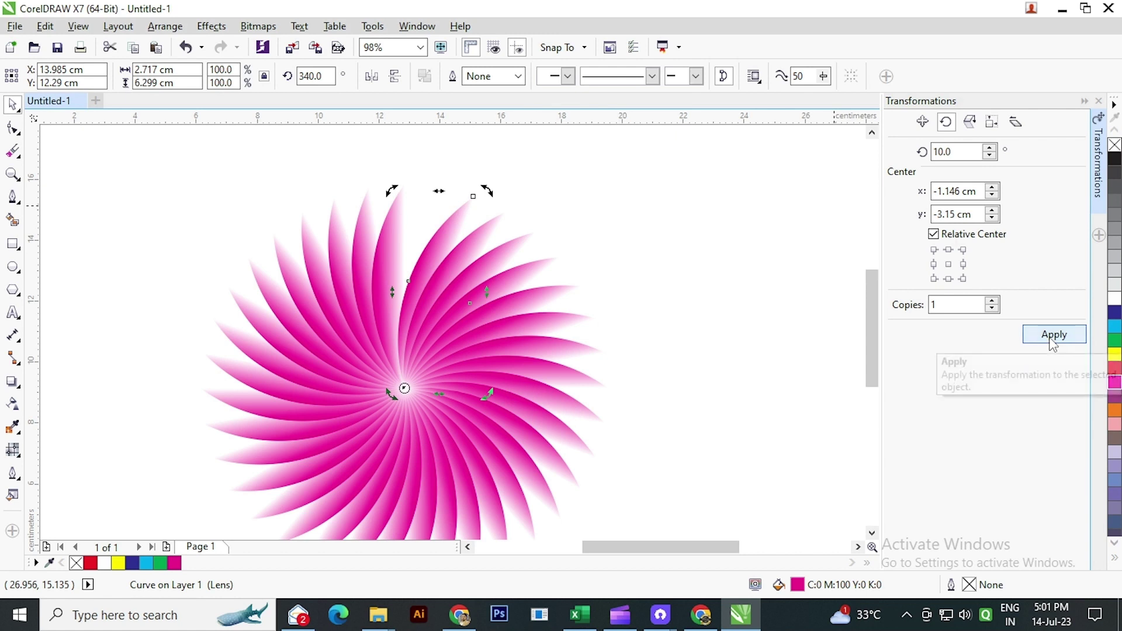
click(1050, 340)
Select all the petals of the flower and group them into one object
click(605, 290)
drag(593, 306, 574, 283)
scroll(602, 249, down, 3)
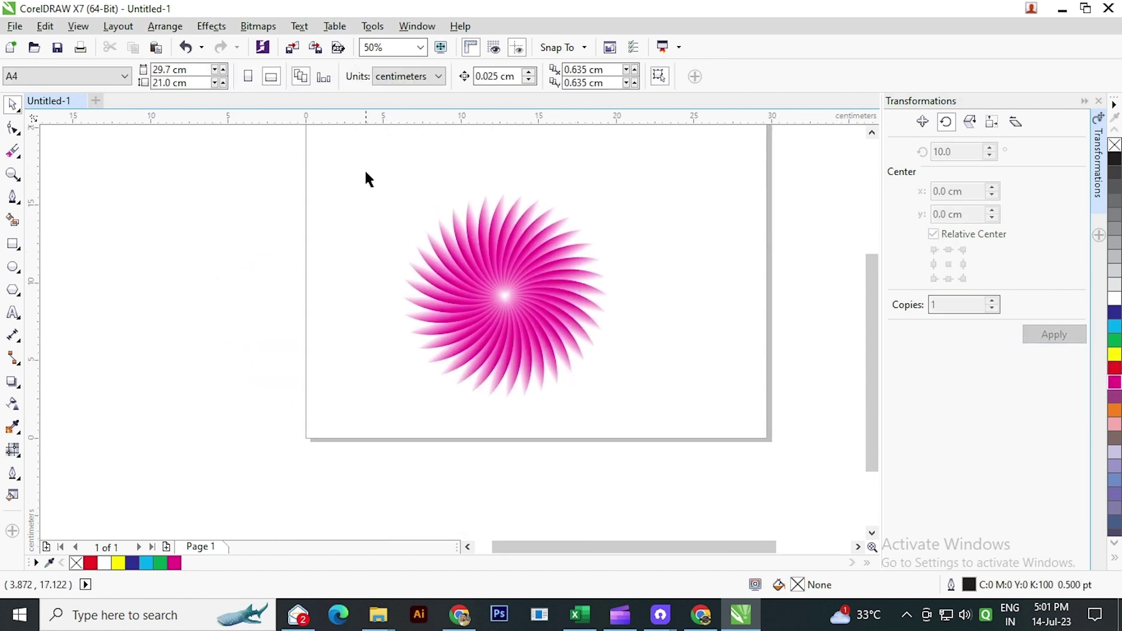
drag(363, 168, 627, 401)
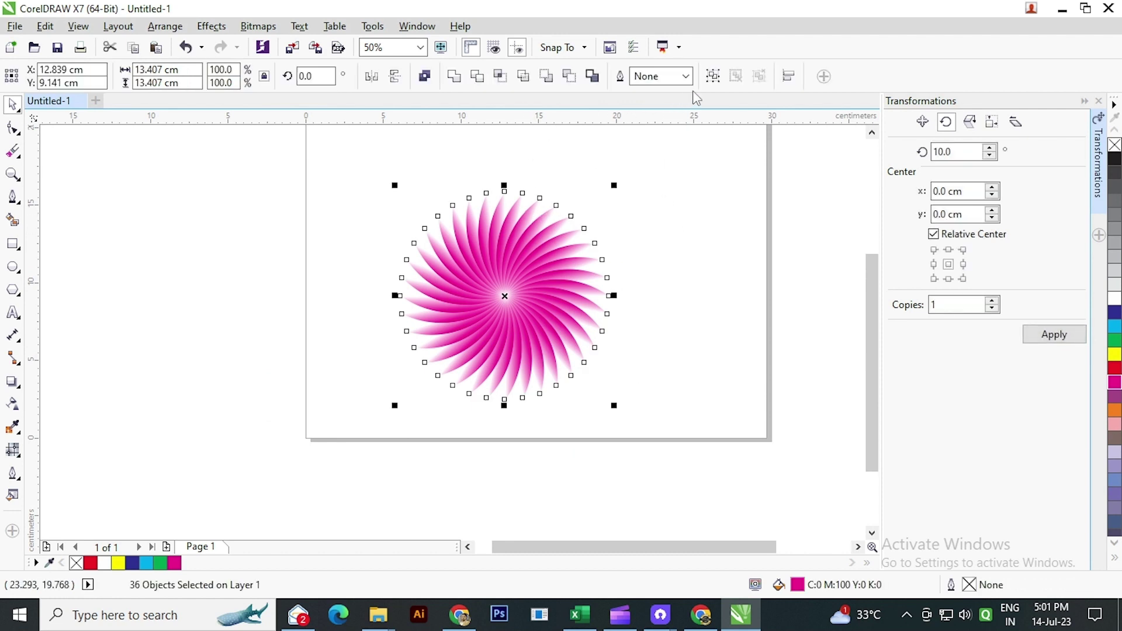
click(712, 76)
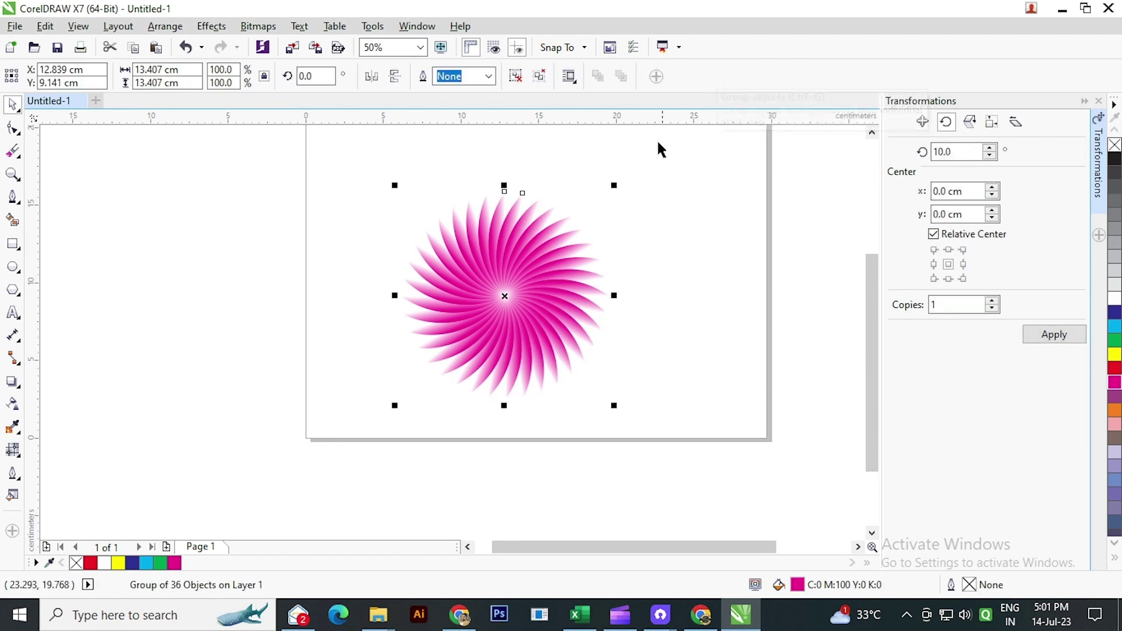
Copy the grouped magenta flower and paste a duplicate directly on top of it
key(z)
drag(337, 183, 637, 433)
drag(656, 396, 651, 366)
click(11, 105)
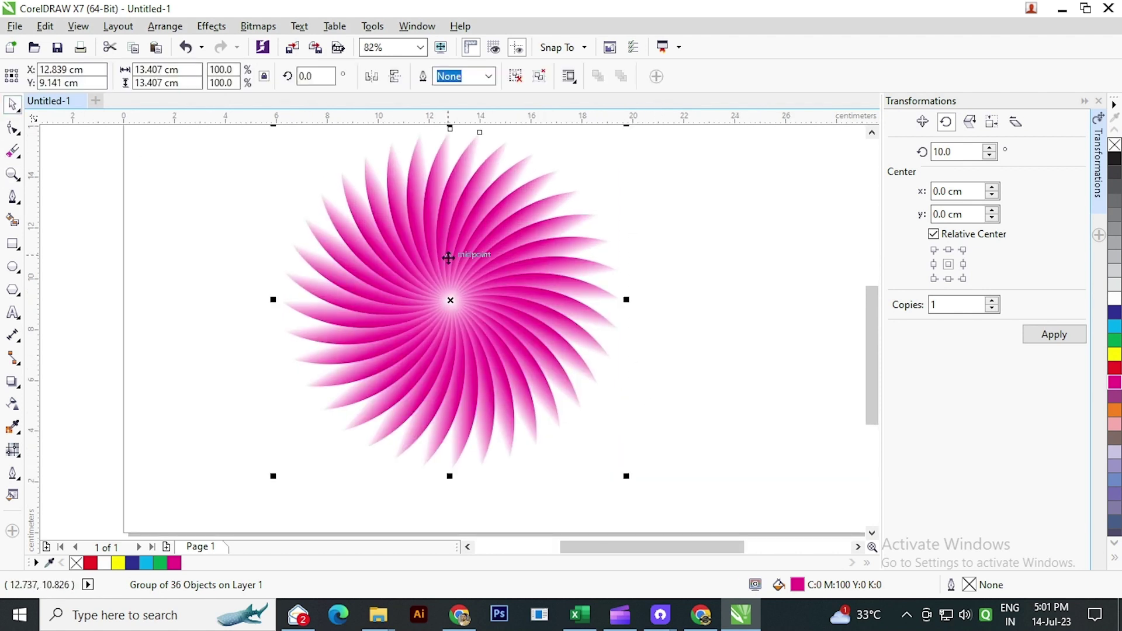
click(49, 30)
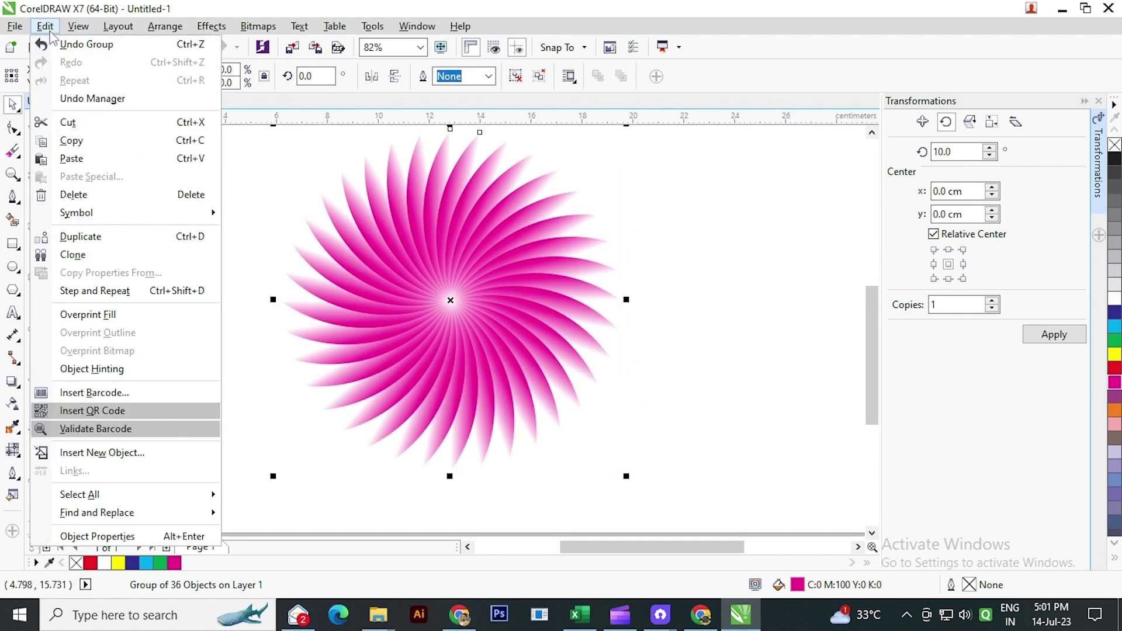
click(93, 142)
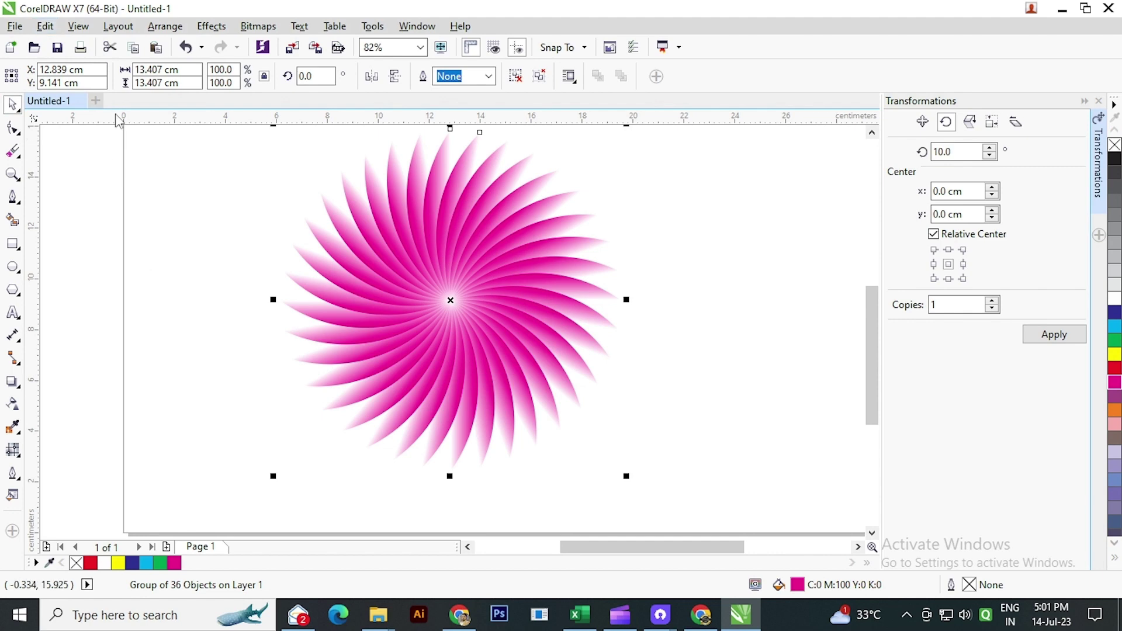
click(49, 29)
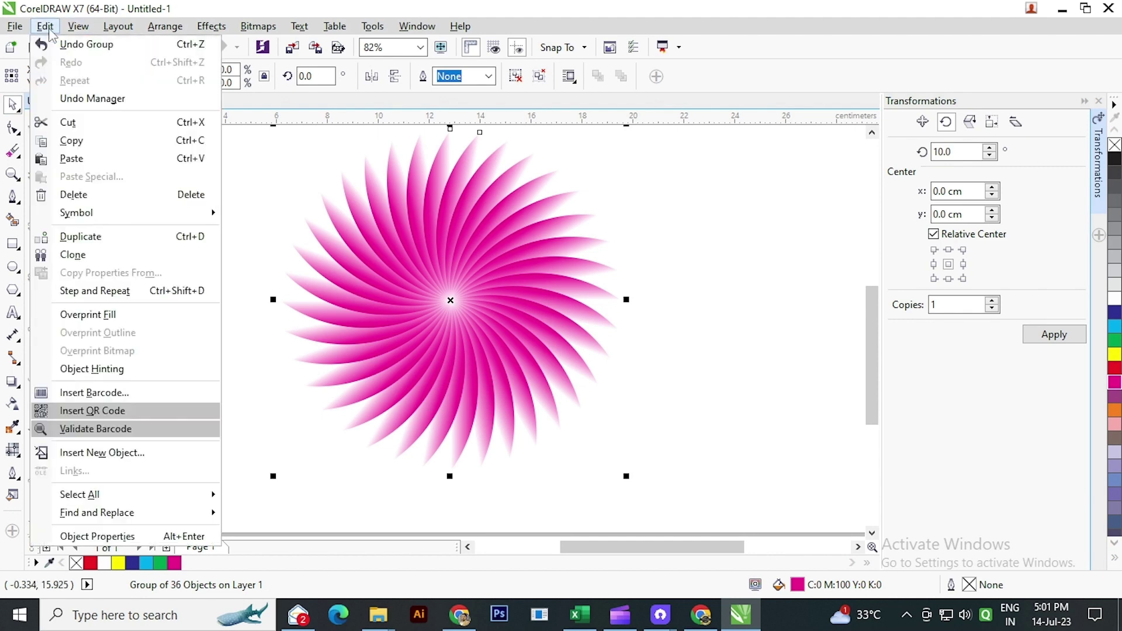
click(105, 159)
Scale the duplicate flower about its centre to about 9.2 cm wide and fill it with yellow
drag(625, 479, 565, 474)
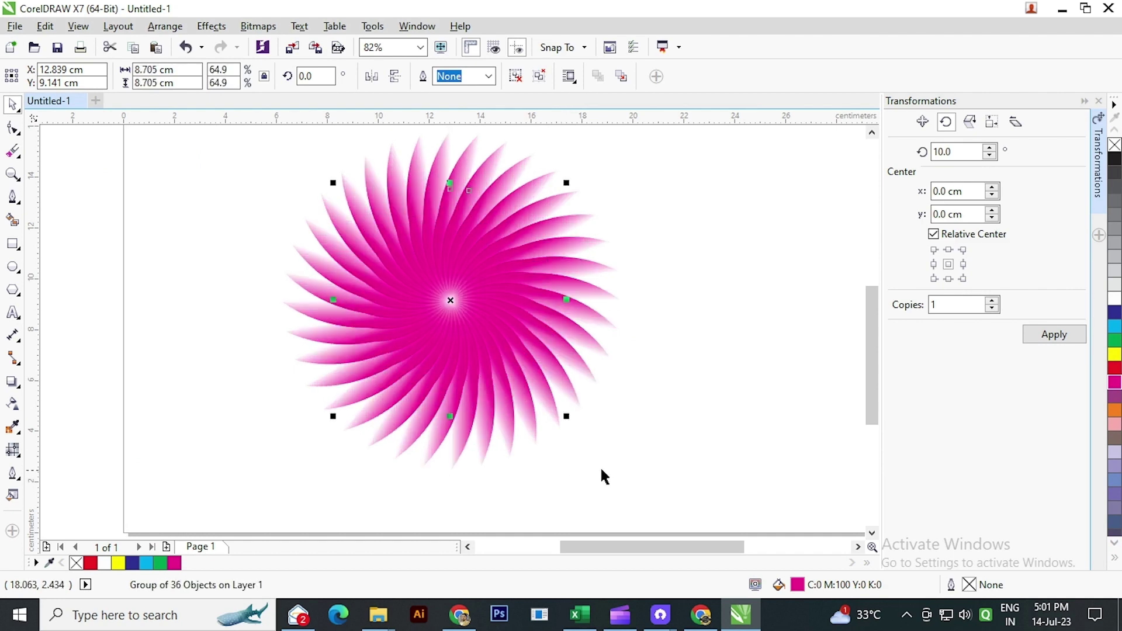
click(1114, 355)
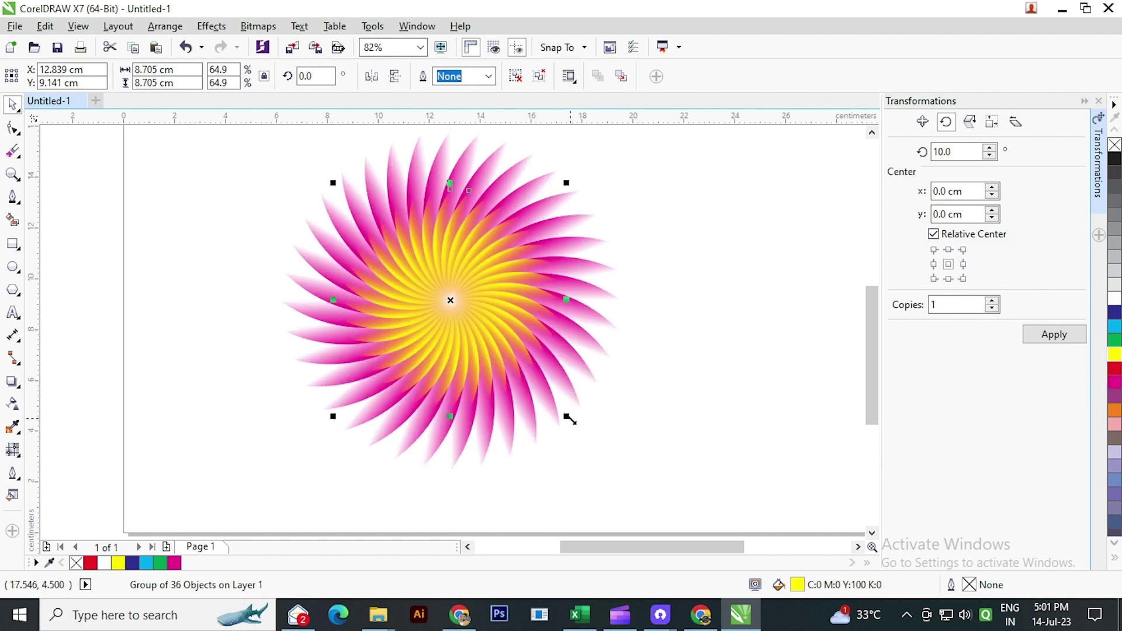
drag(569, 419, 575, 424)
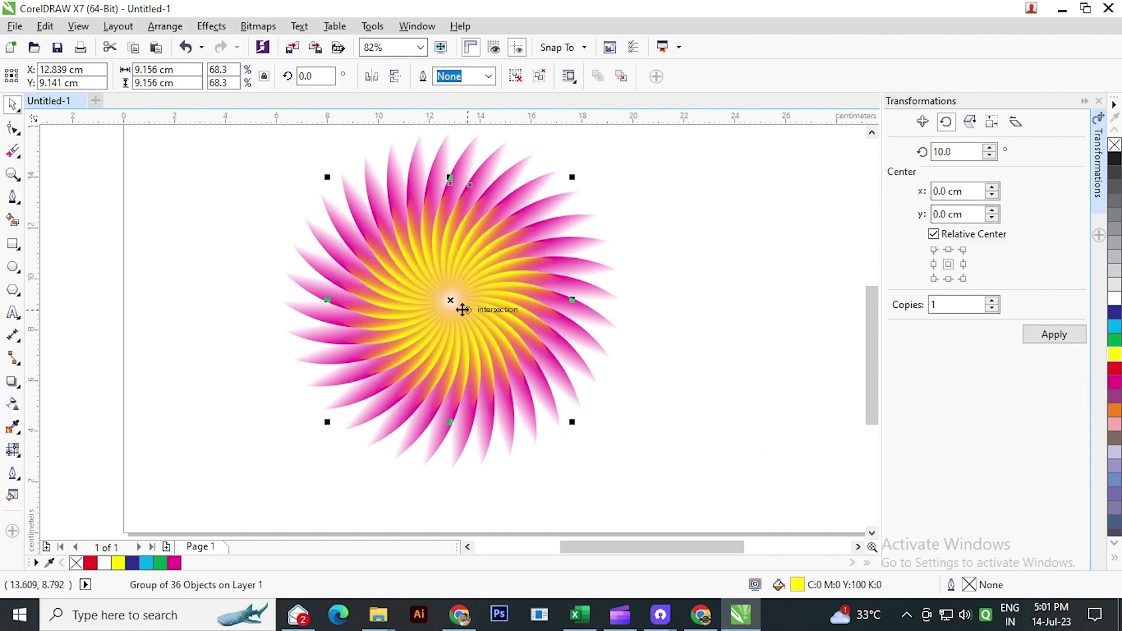
Copy the yellow flower and paste a duplicate directly on top of it
click(46, 27)
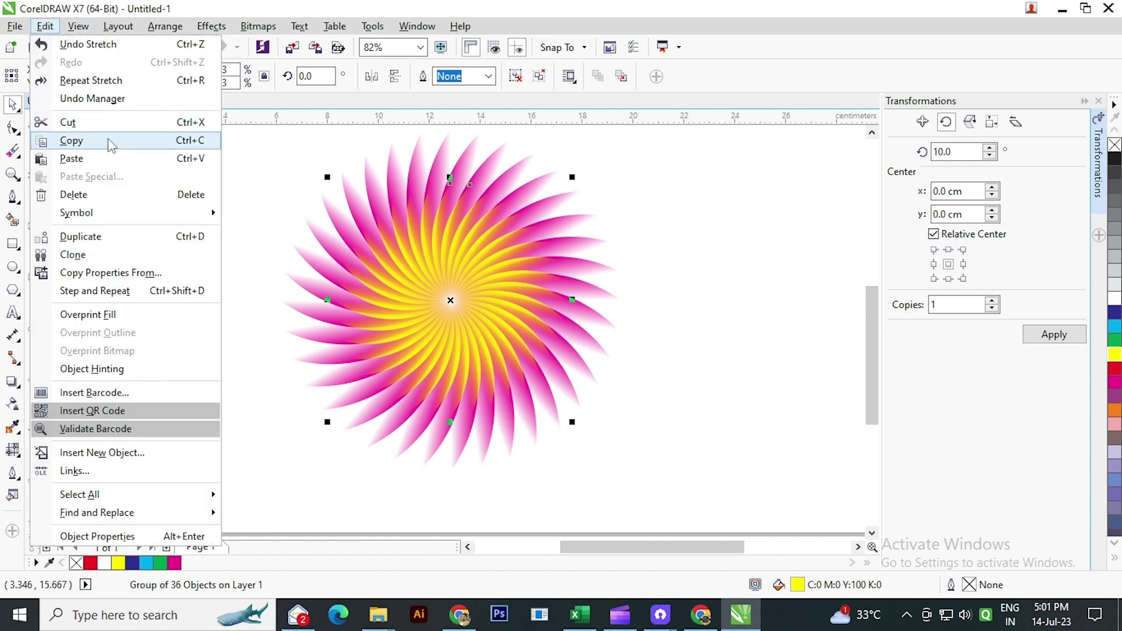
click(112, 142)
click(45, 26)
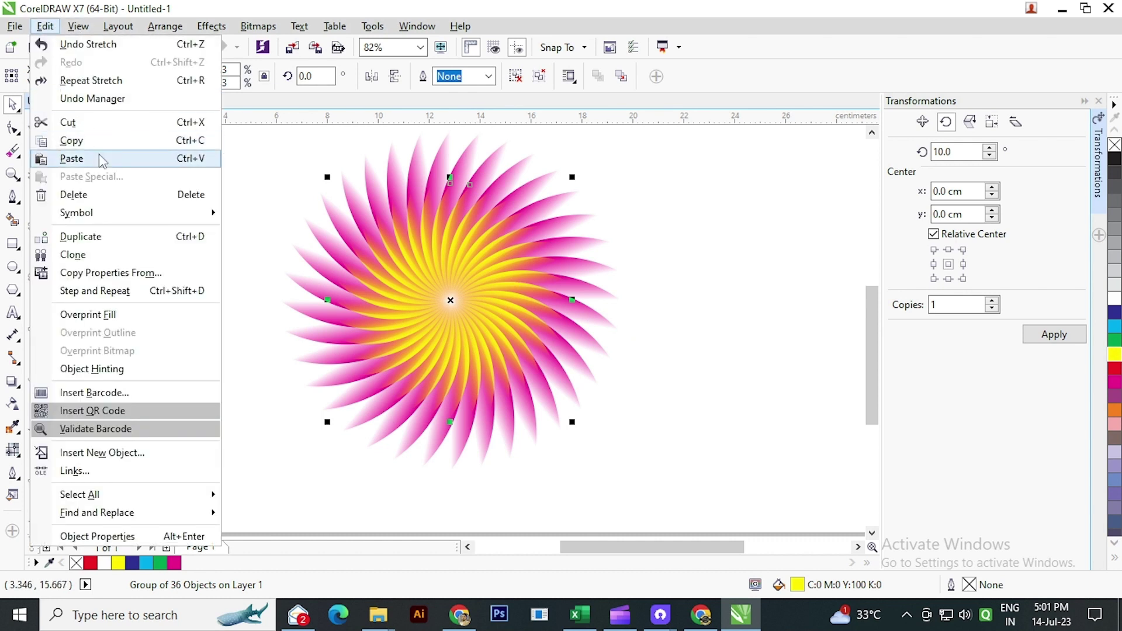
click(73, 158)
Scale the new duplicate flower about its centre to about 4.4 cm wide and fill it with red
drag(571, 423, 525, 428)
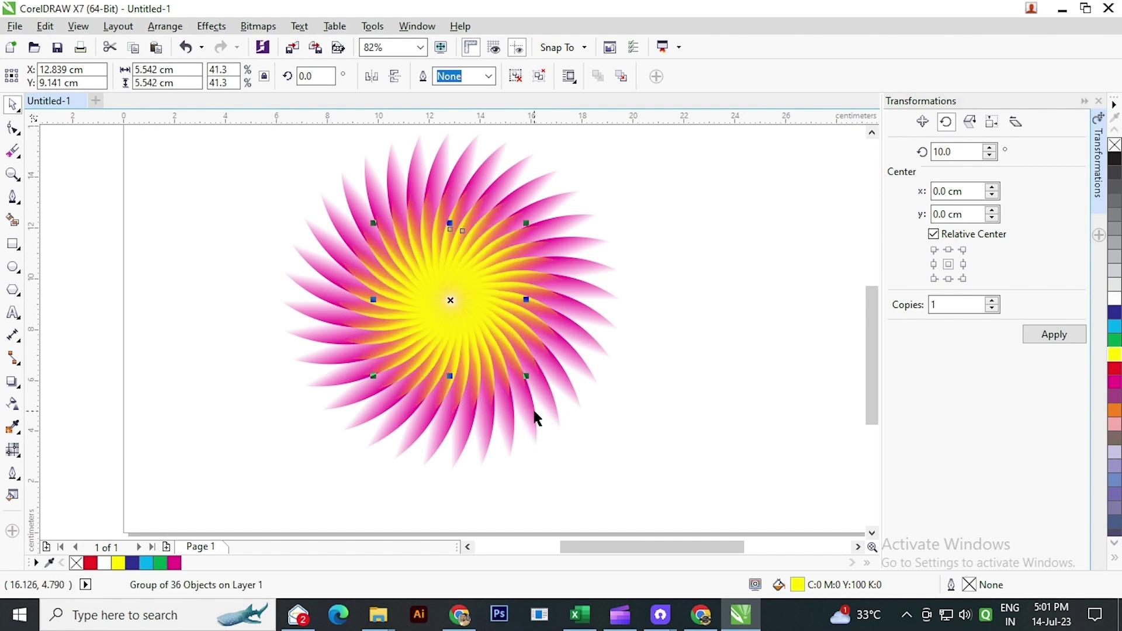
drag(524, 378, 515, 374)
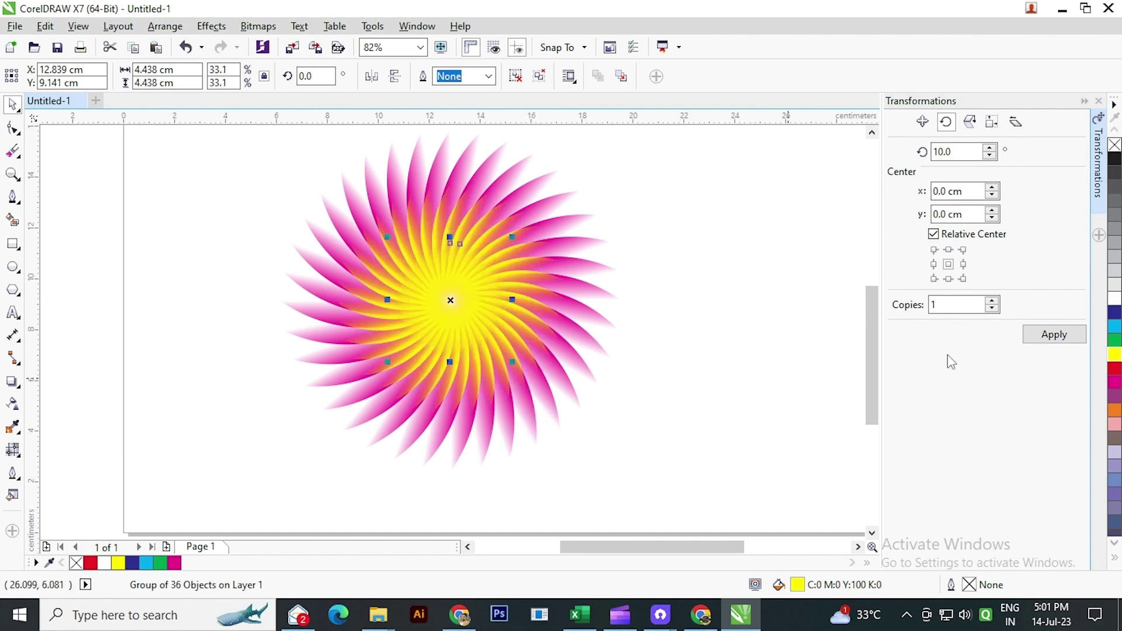
click(1115, 370)
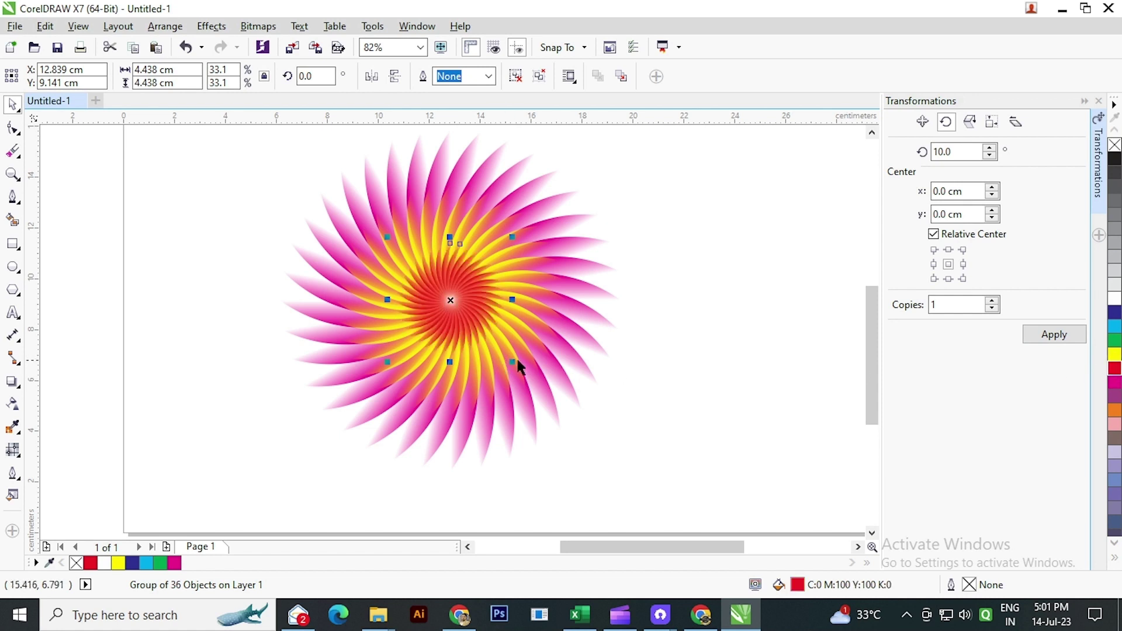
click(748, 383)
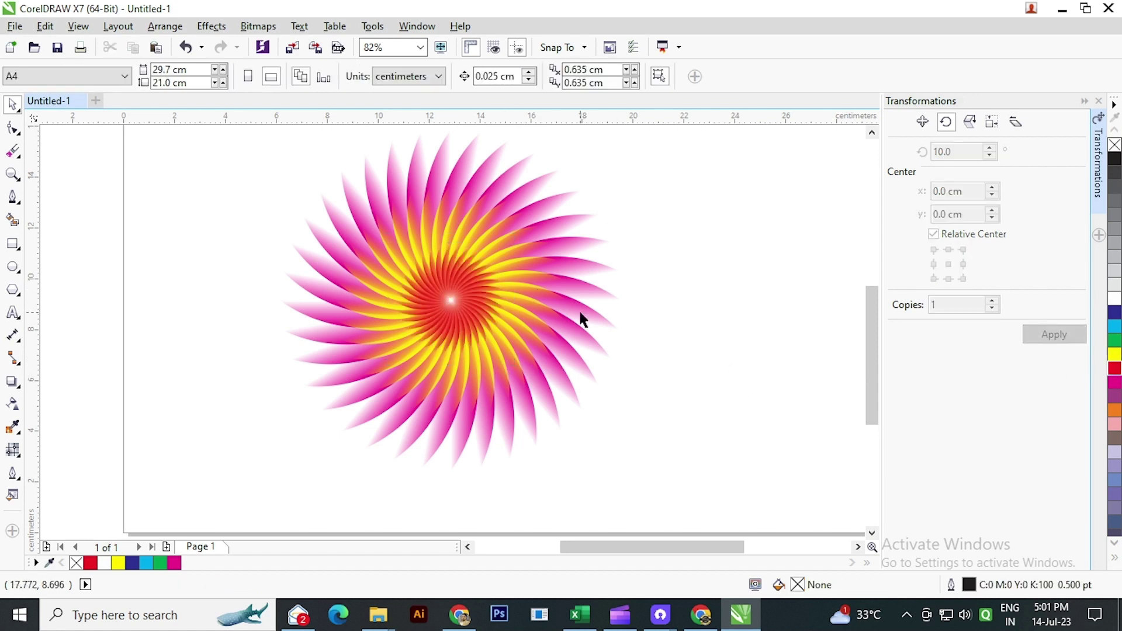
Duplicate the large outer magenta flower and move the duplicate horizontally to about X 26.8 cm, beside the multicoloured flower
drag(579, 312, 645, 317)
scroll(505, 260, right, 4)
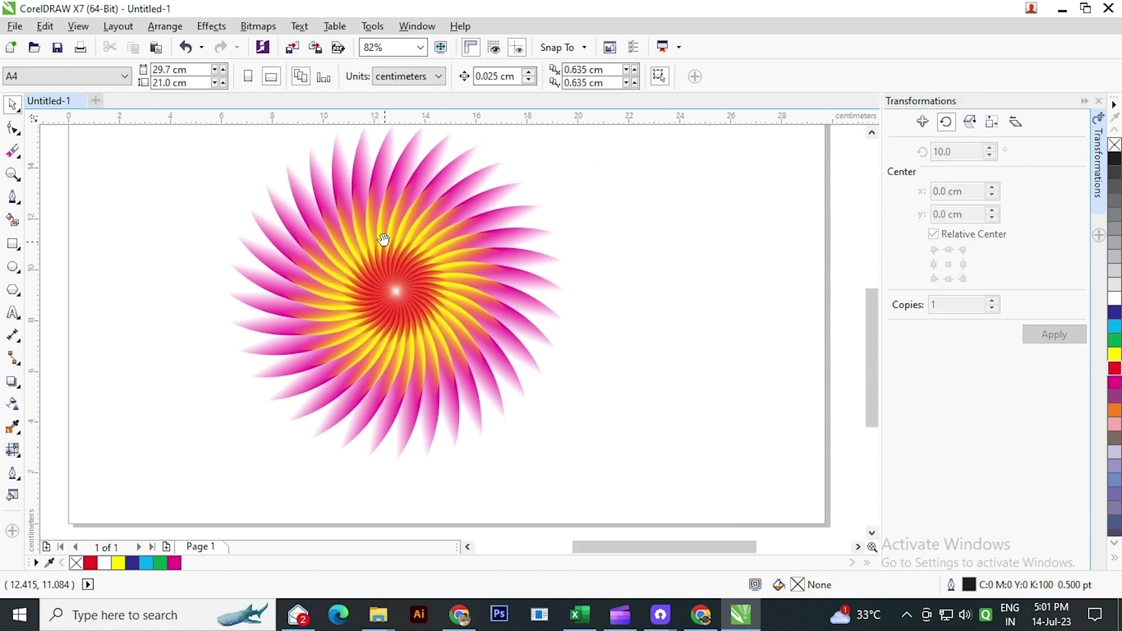
scroll(408, 210, left, 2)
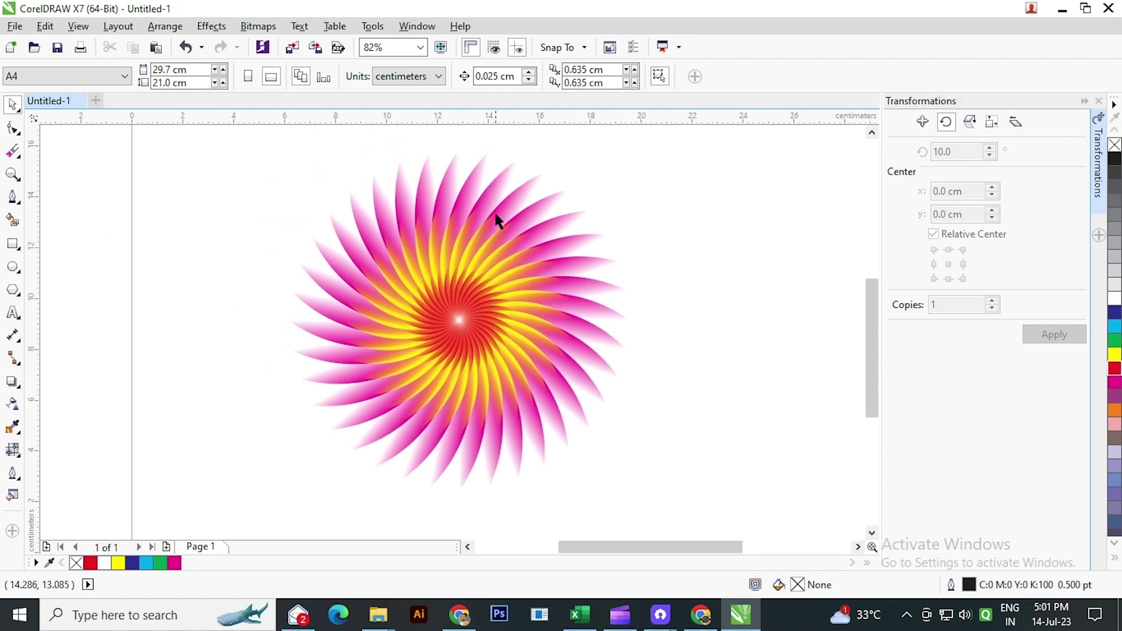
click(510, 201)
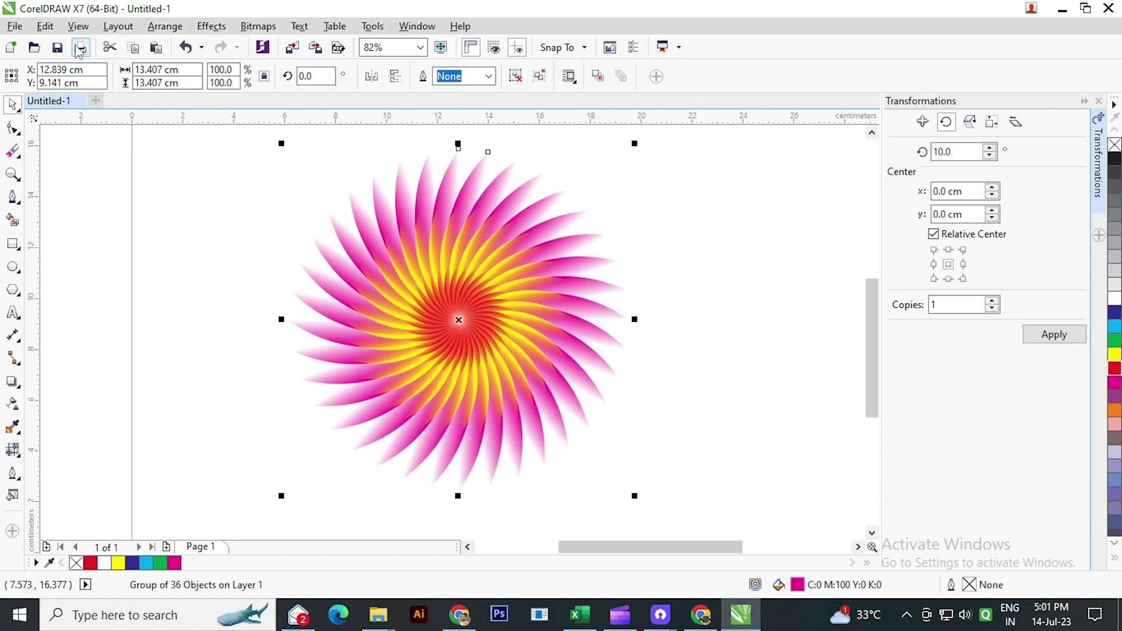
click(45, 26)
click(111, 140)
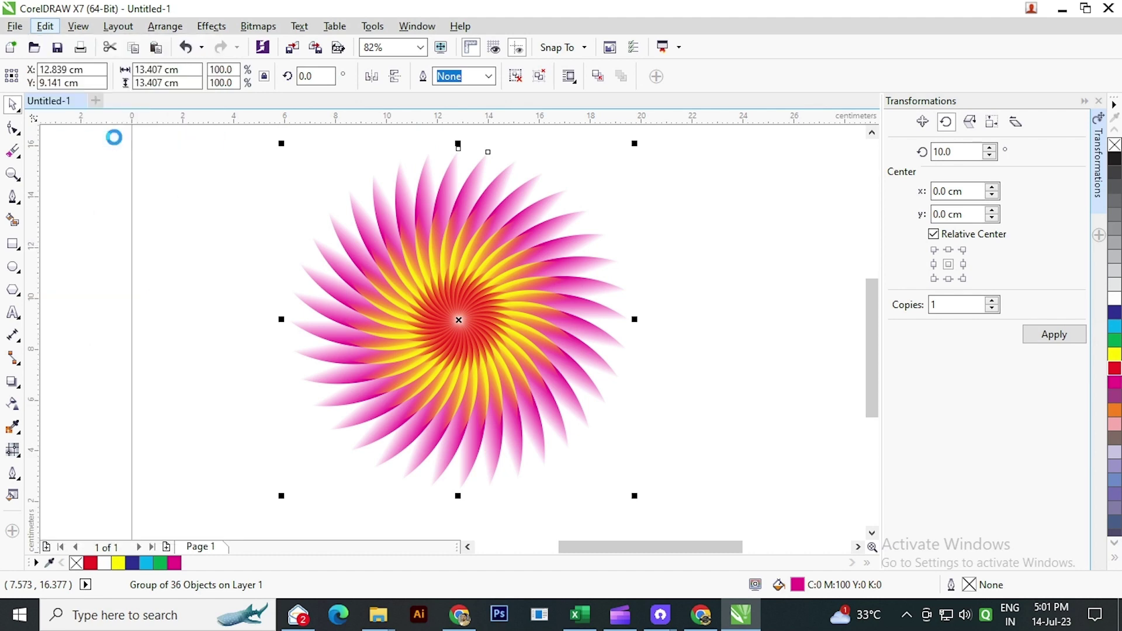
click(45, 26)
click(112, 152)
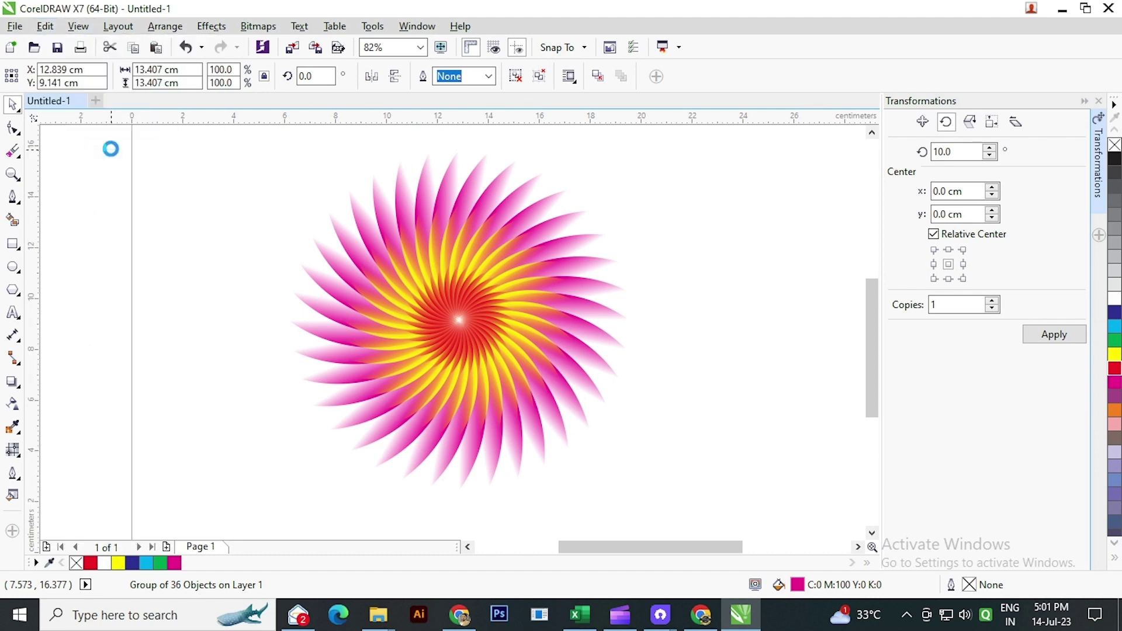
drag(470, 202, 521, 173)
scroll(404, 215, right, 3)
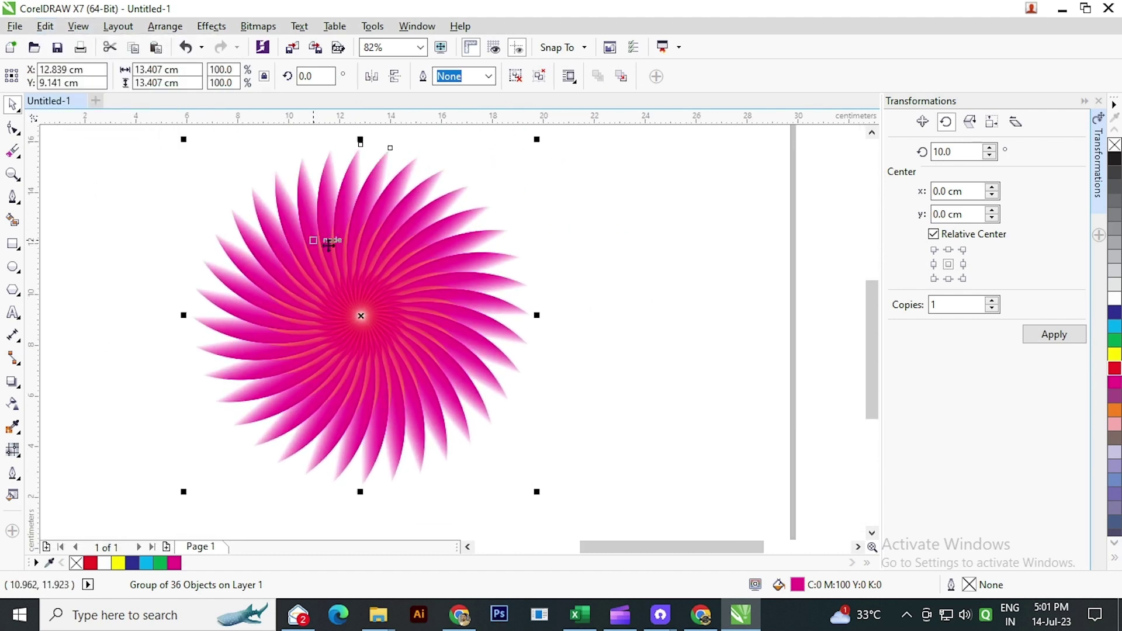
drag(300, 226, 657, 231)
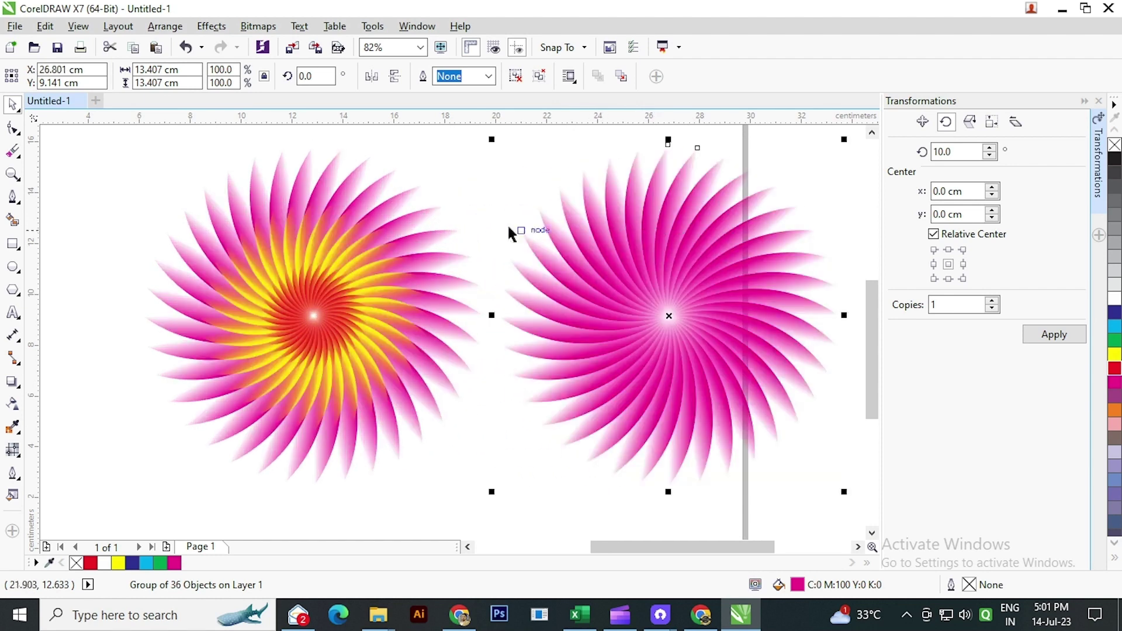
Group both flowers together and move the group partly off the page's left side, to about X -3.9 cm
scroll(494, 228, down, 2)
click(502, 349)
drag(220, 168, 628, 313)
drag(219, 200, 747, 375)
click(713, 76)
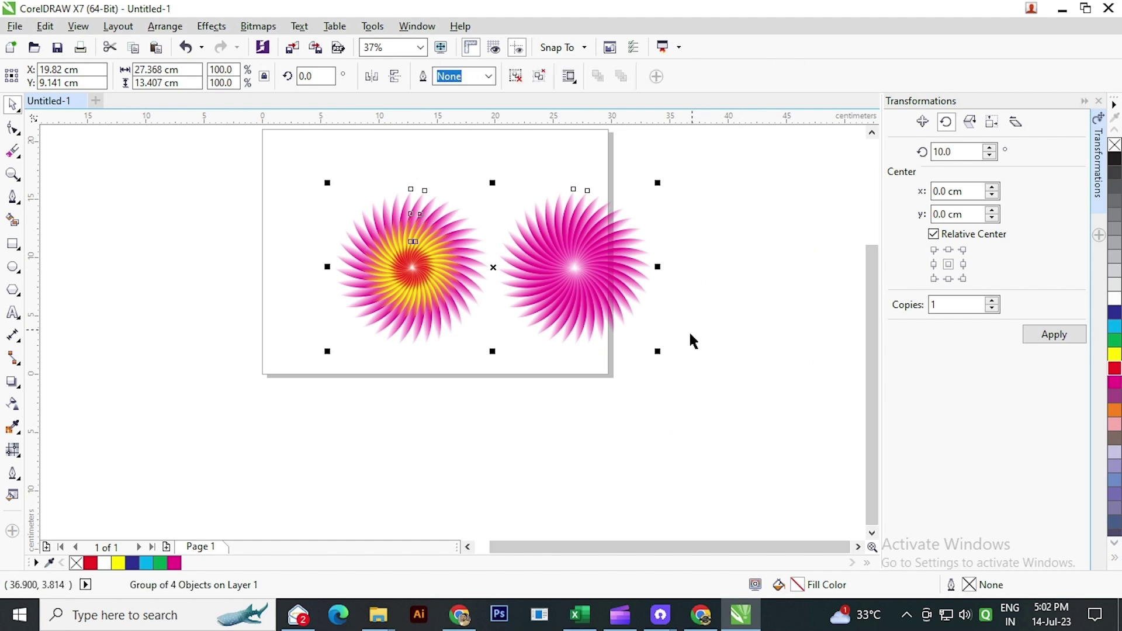
drag(626, 292, 345, 291)
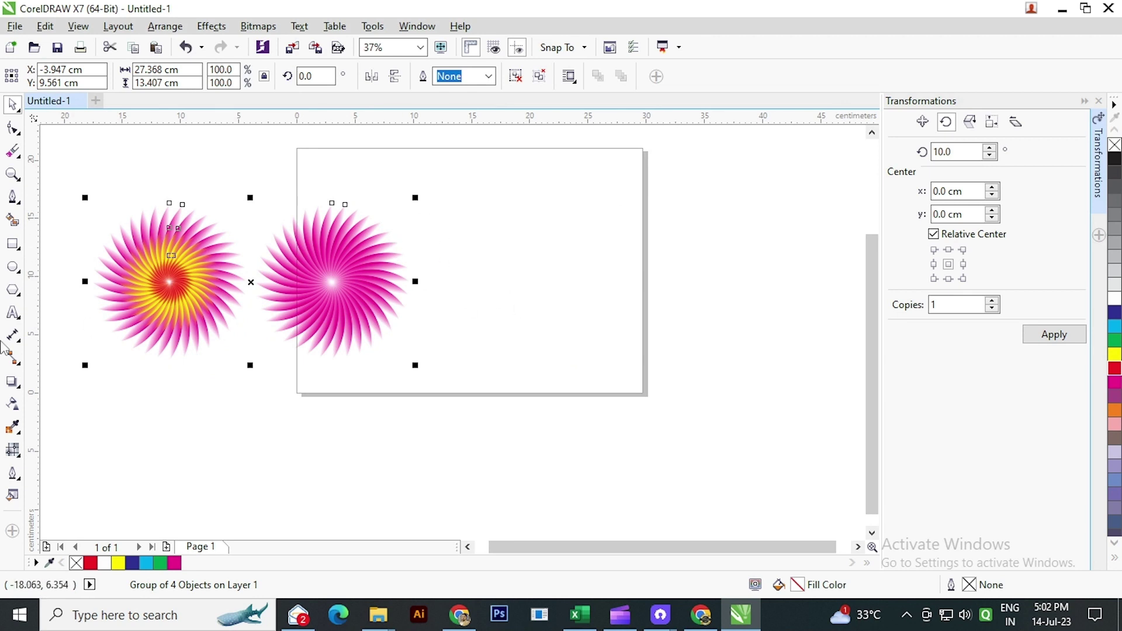
Draw a circle about 9.5 cm in diameter in the empty area beside the flowers, centred at about X 17.1 cm, Y 9.7 cm
click(13, 266)
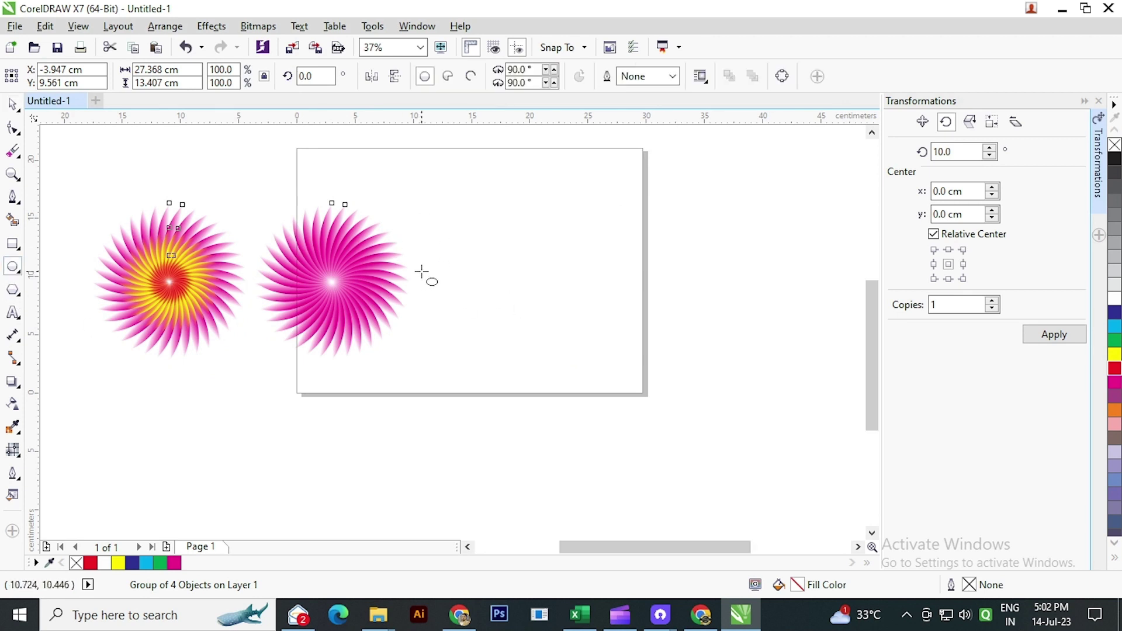
scroll(426, 275, up, 2)
scroll(481, 261, down, 2)
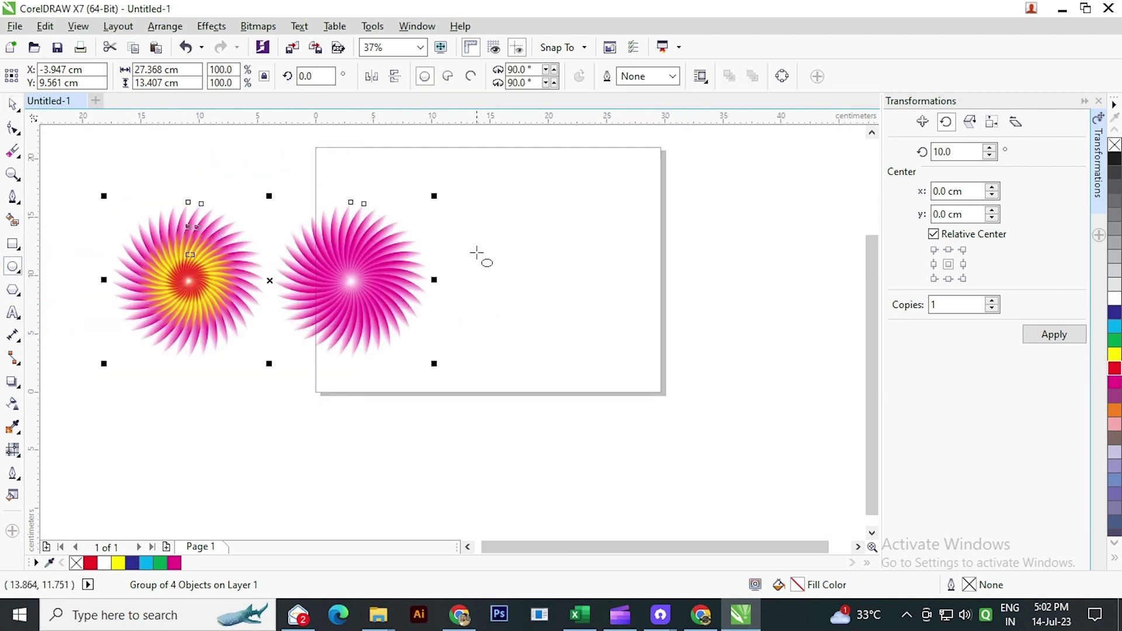
scroll(485, 248, up, 2)
drag(478, 235, 697, 456)
drag(588, 344, 540, 302)
Duplicate the circle and move the copy horizontally to about X 24.6 cm so that the two circles partly overlap
click(45, 26)
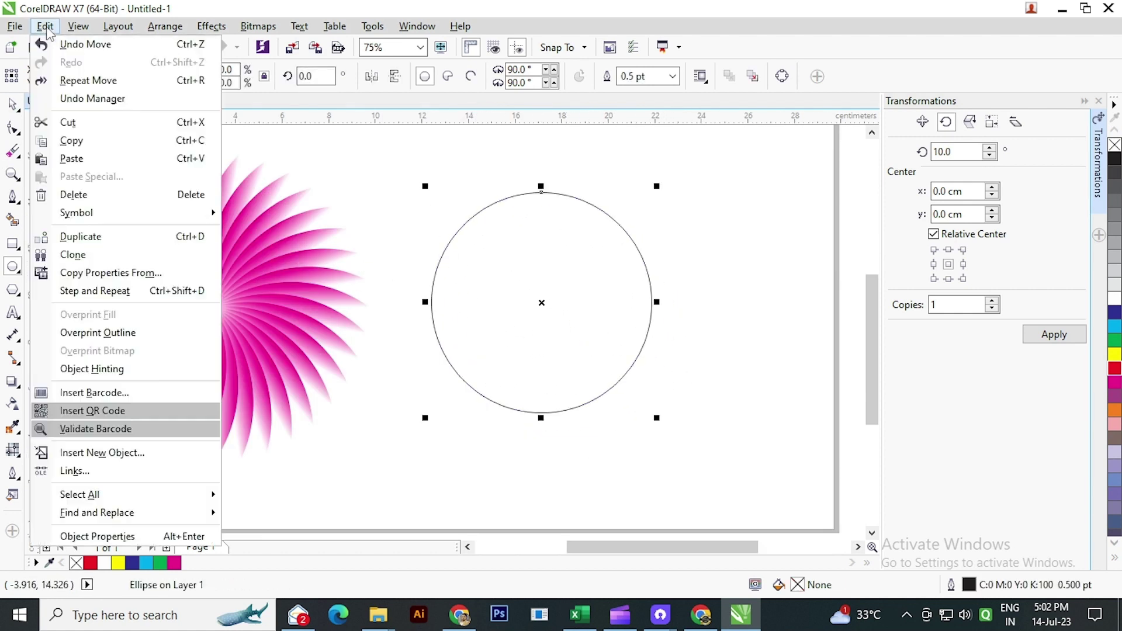
click(68, 140)
click(45, 26)
click(111, 159)
click(12, 104)
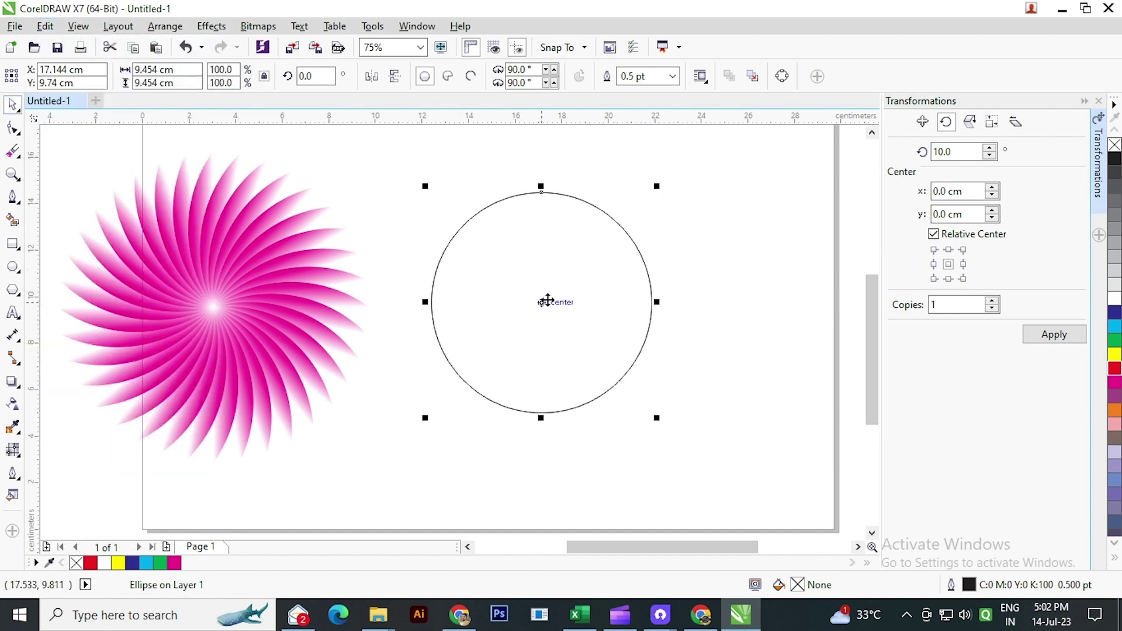
drag(541, 302, 715, 312)
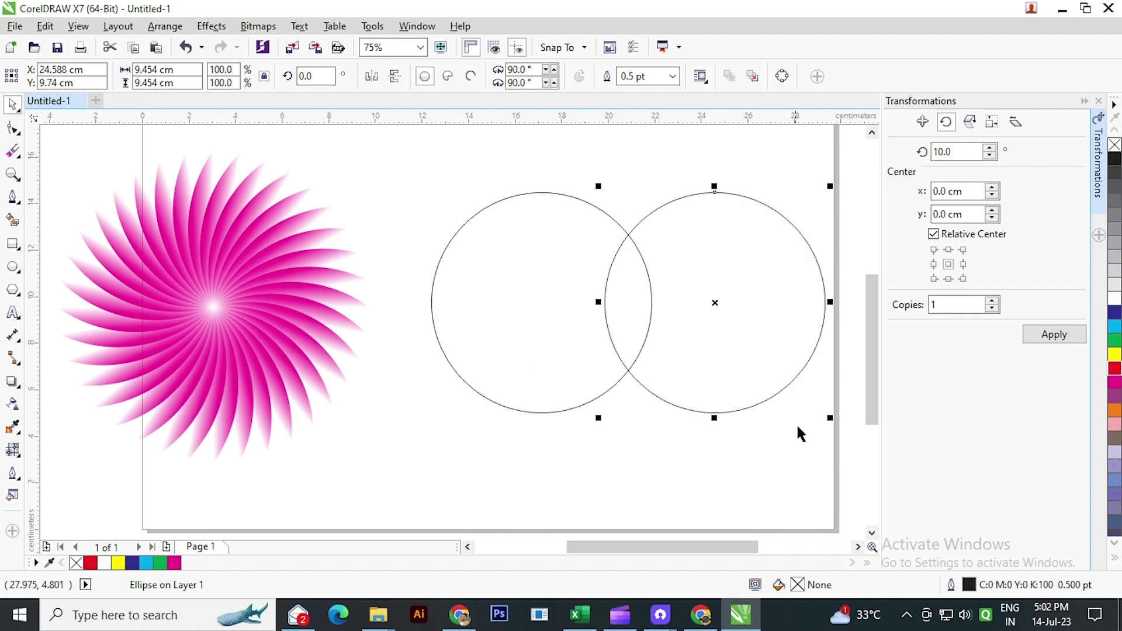
Intersect the two overlapping circles, and delete both circles so only the pointed petal shape remains
drag(840, 457, 423, 183)
drag(531, 236, 385, 224)
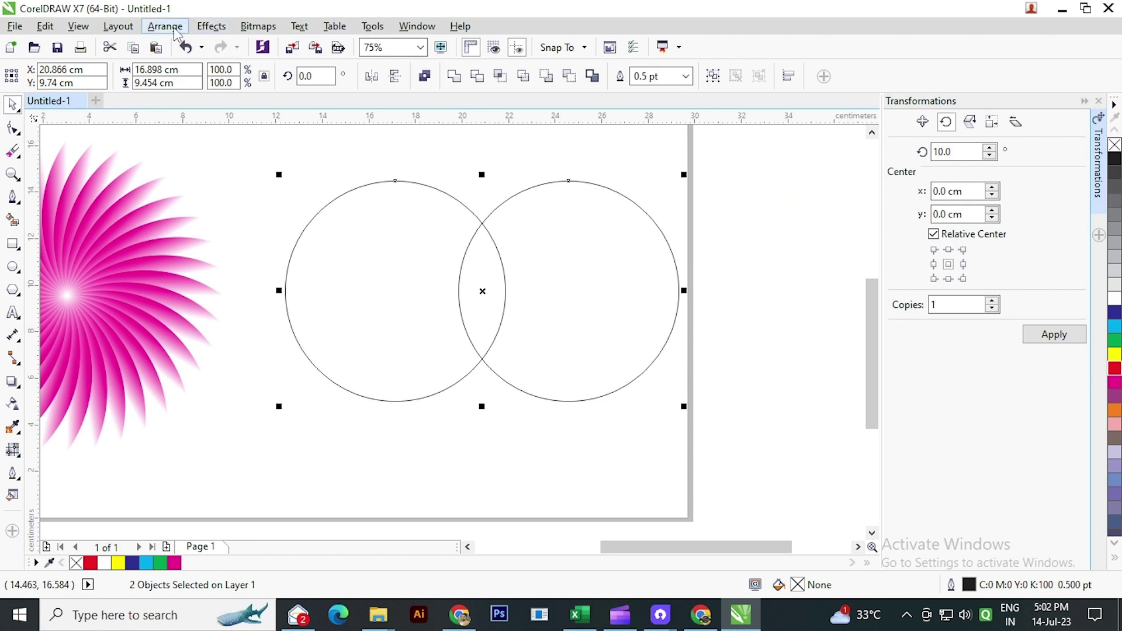
click(501, 80)
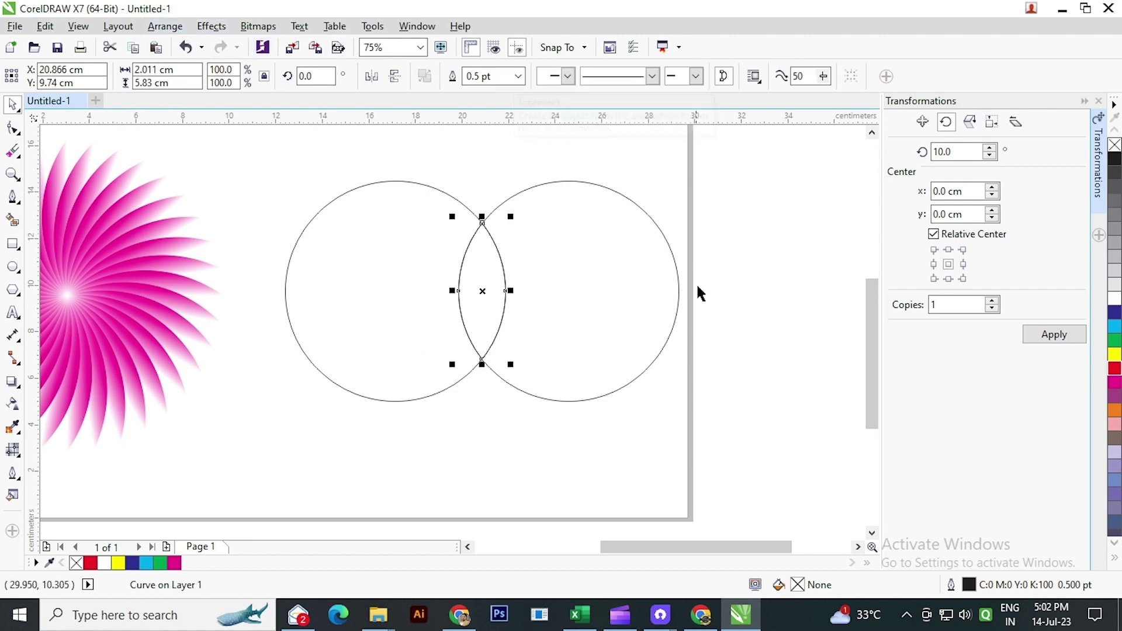
click(696, 283)
click(603, 300)
key(Delete)
click(434, 299)
key(Delete)
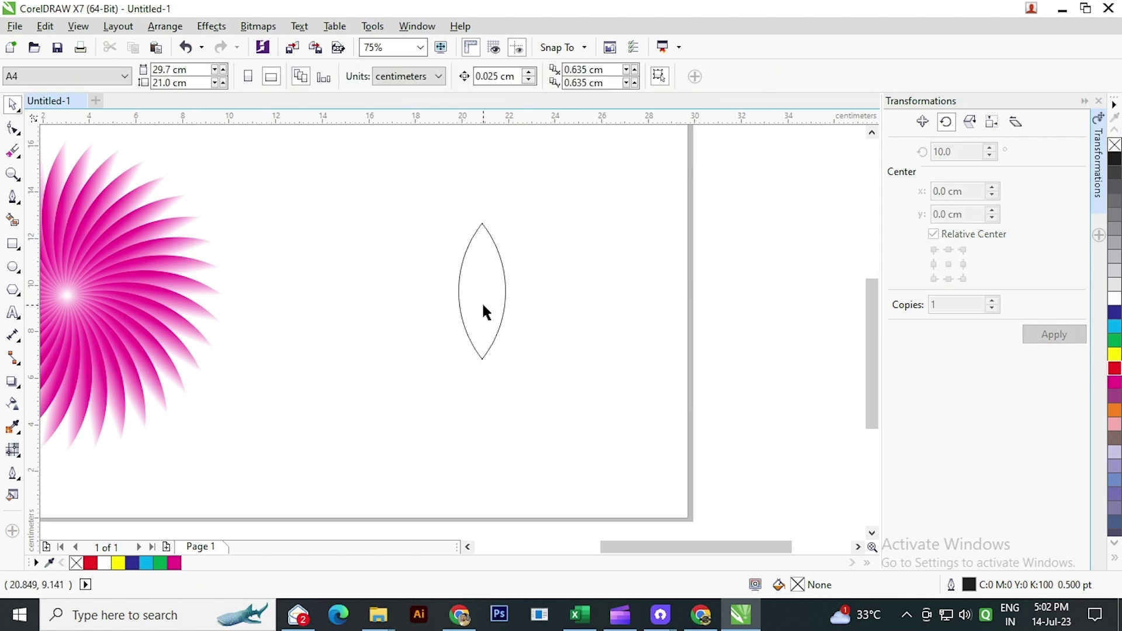
Fill the pointed petal shape with magenta and remove its outline
click(482, 302)
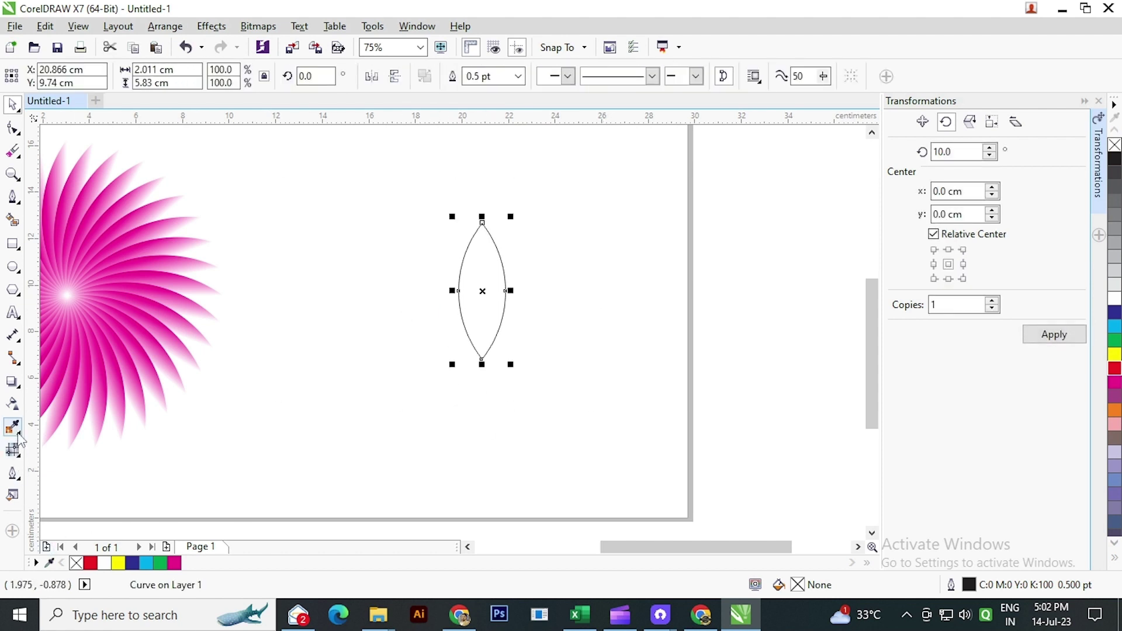
click(1115, 383)
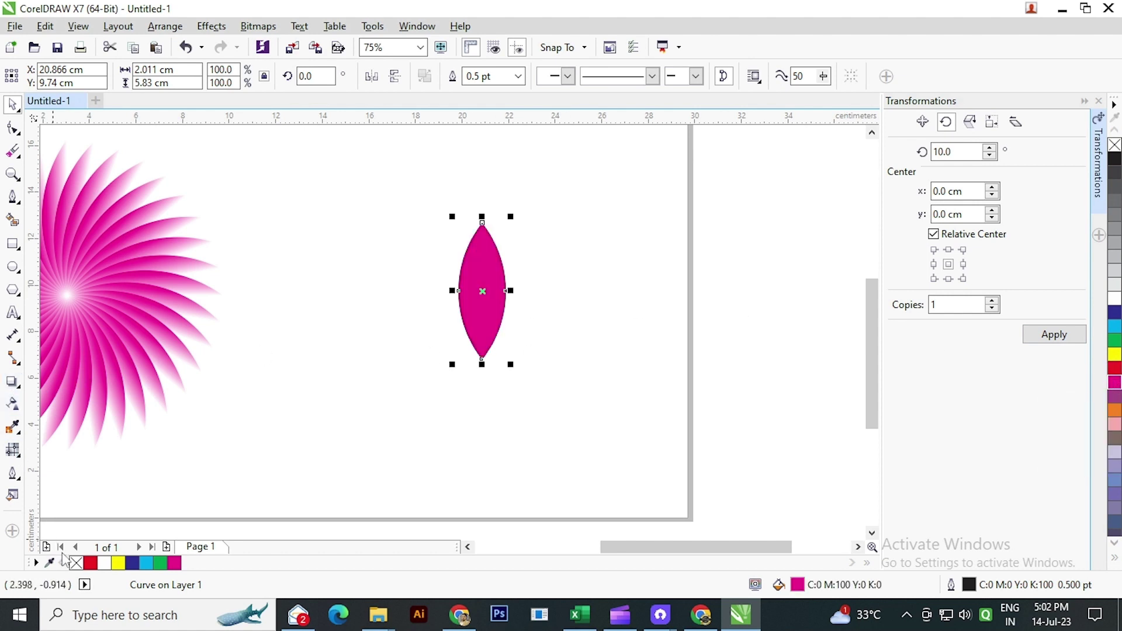
right_click(76, 563)
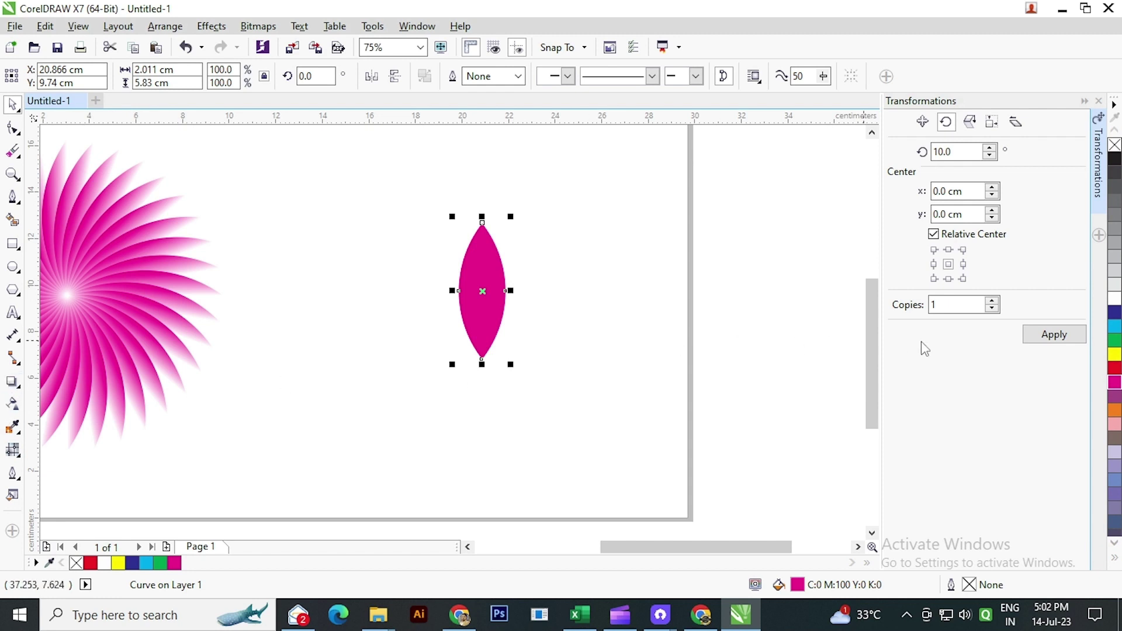
click(1116, 329)
click(1114, 382)
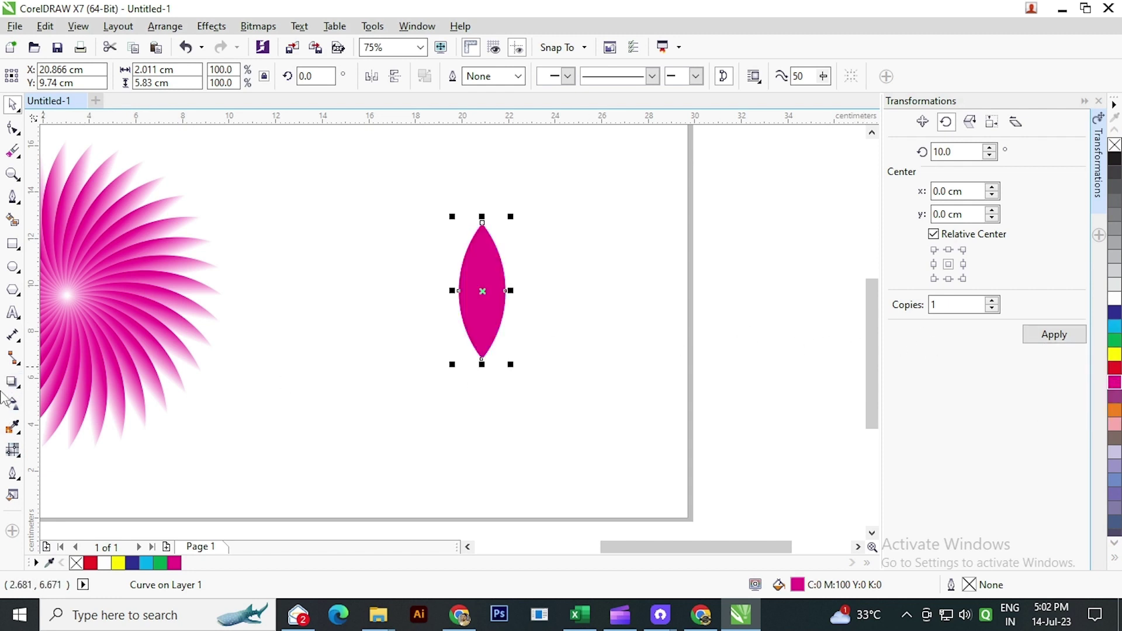
Apply a linear transparency to the petal, fading from its left edge to fully transparent at its vertical centre line
click(13, 404)
drag(457, 290, 482, 292)
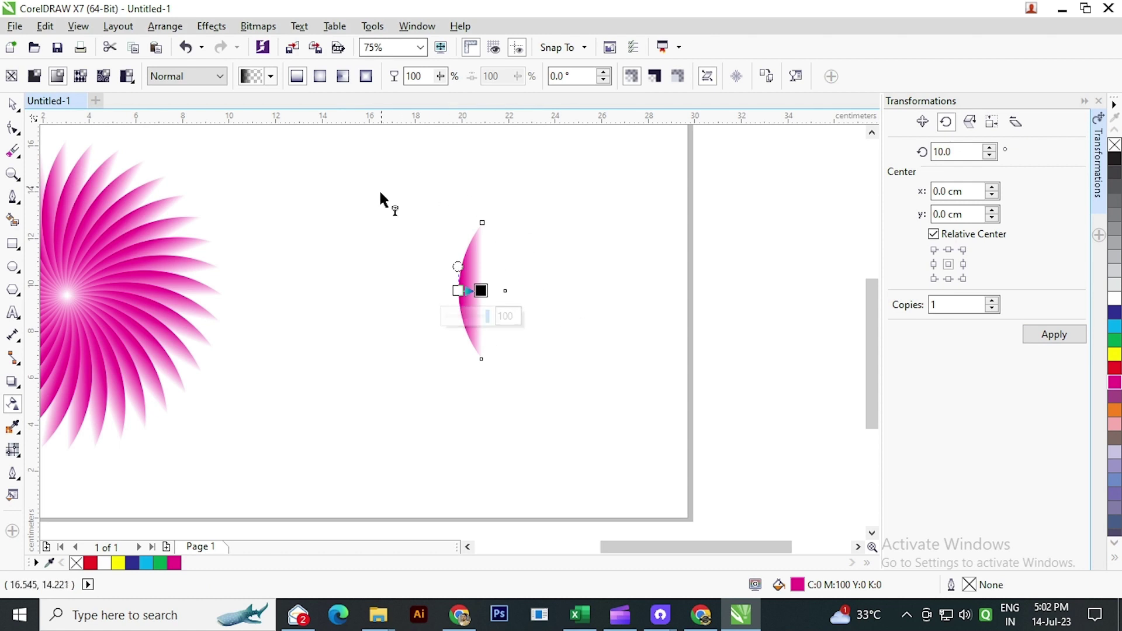
click(11, 105)
Copy the faded petal and paste a duplicate directly on top of it
click(409, 181)
drag(413, 177, 557, 398)
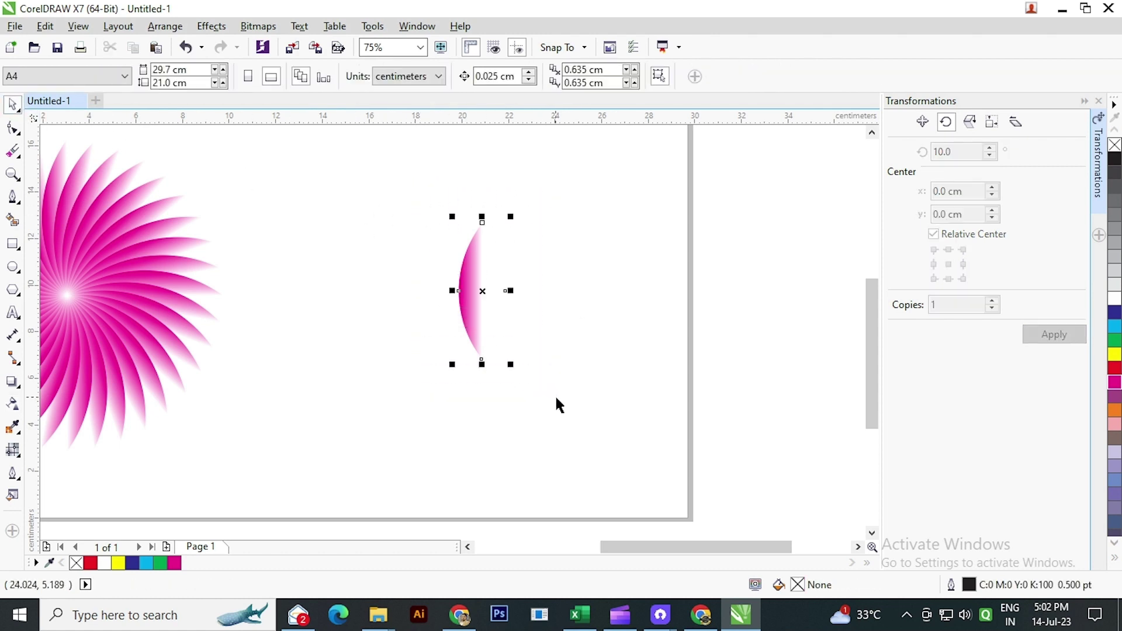
click(47, 27)
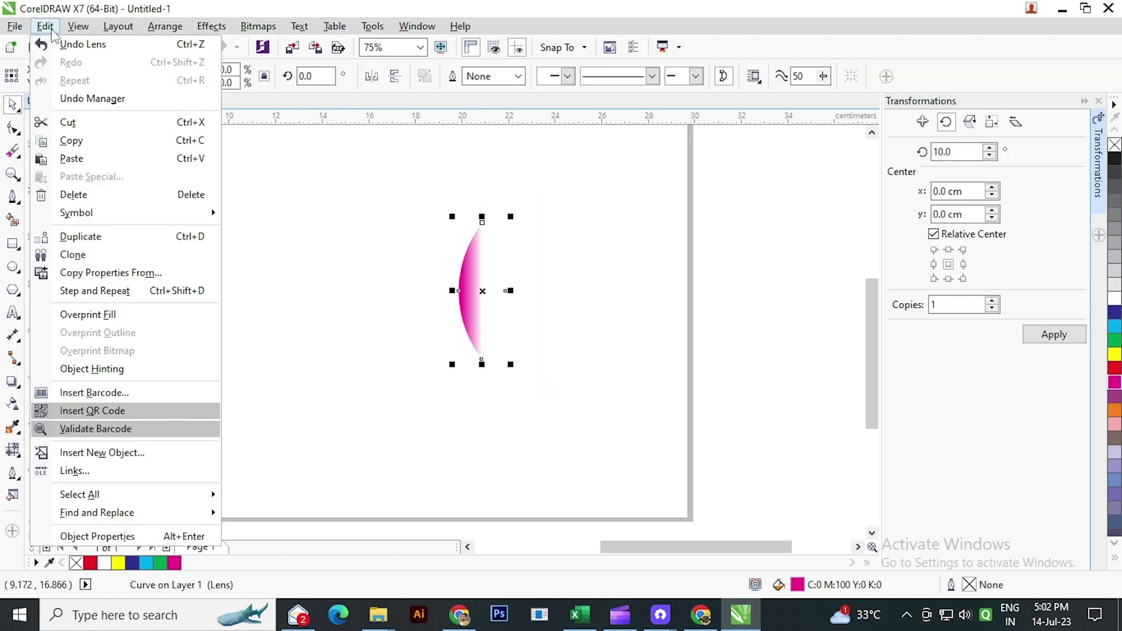
click(87, 141)
click(47, 27)
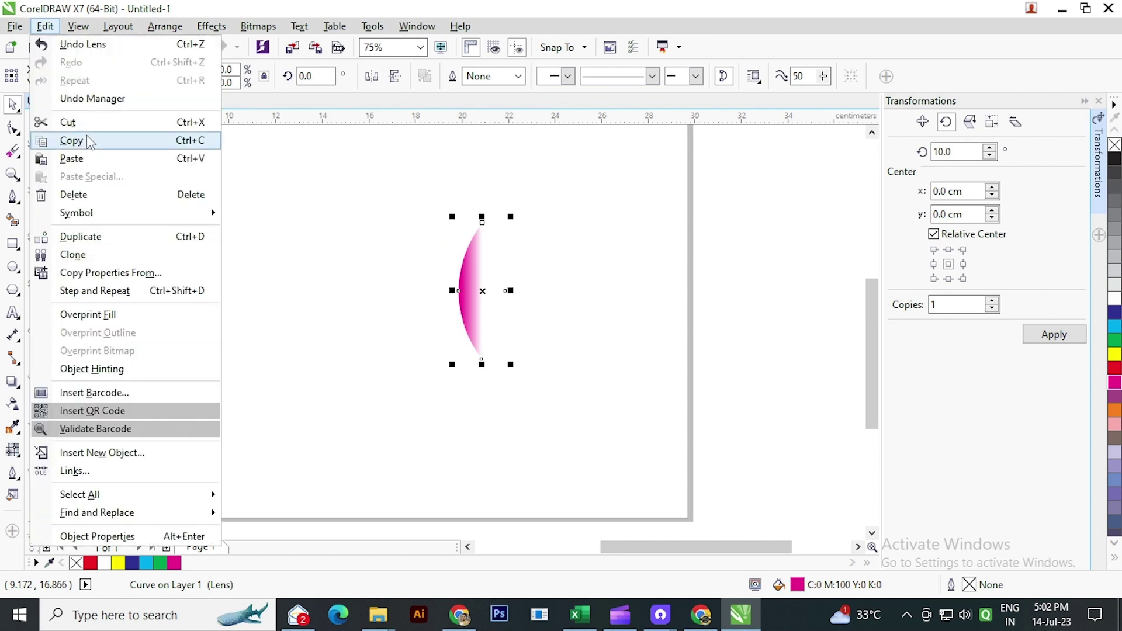
click(64, 157)
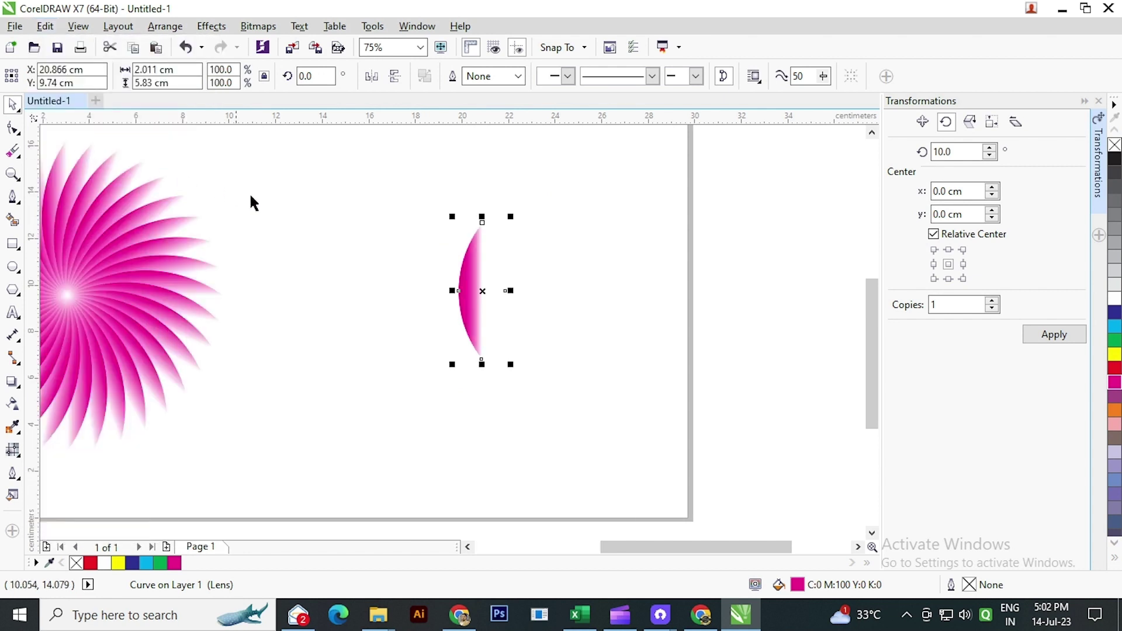
Mirror the pasted petal horizontally and group both petal halves into one object
click(377, 78)
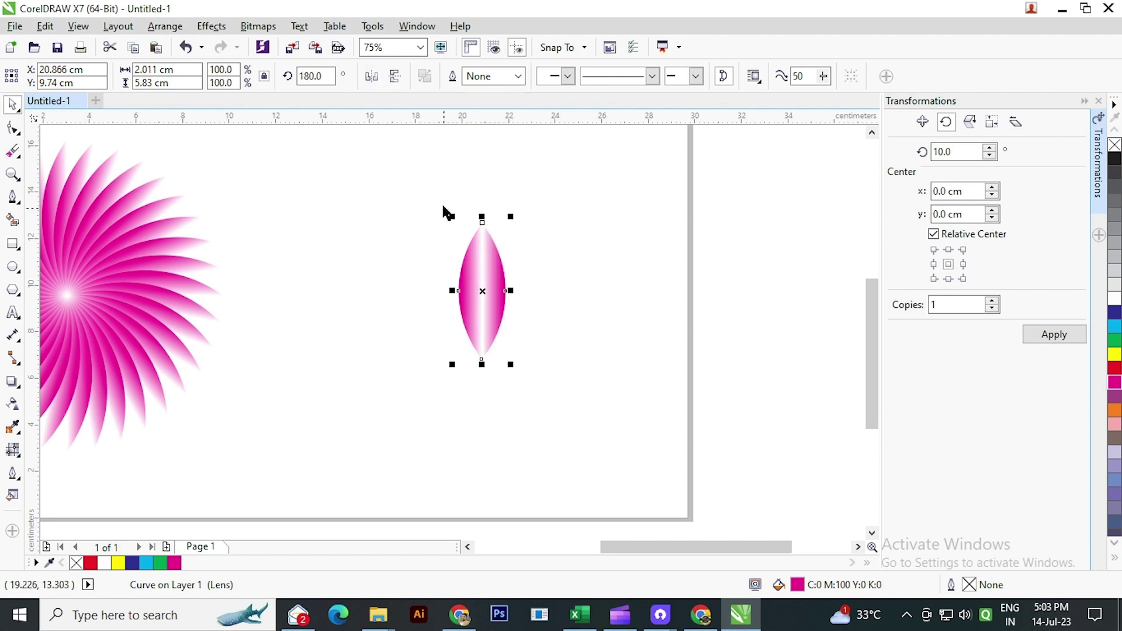
drag(435, 191, 524, 422)
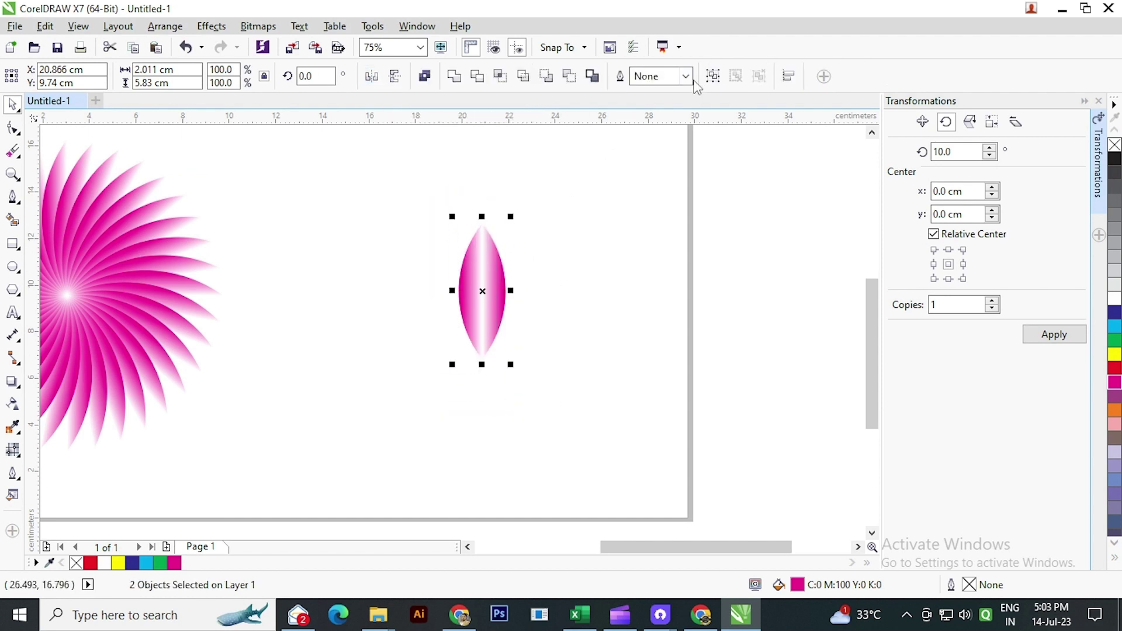
click(716, 80)
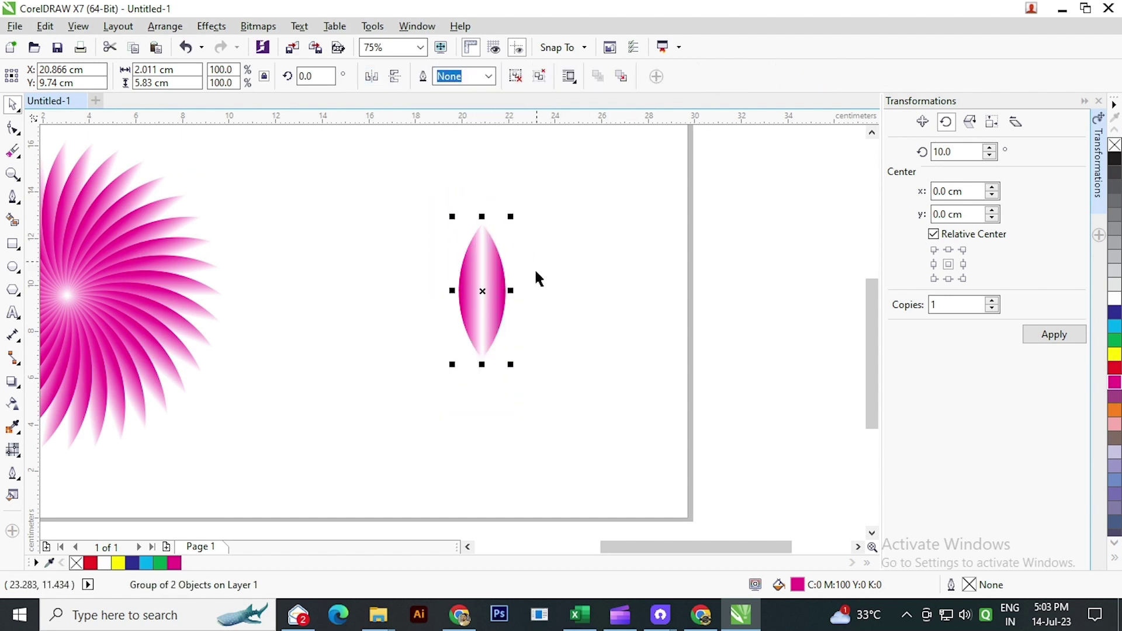
Create six rotated copies of the grouped petal at 25° intervals around its bottom tip
click(482, 290)
drag(482, 291, 482, 360)
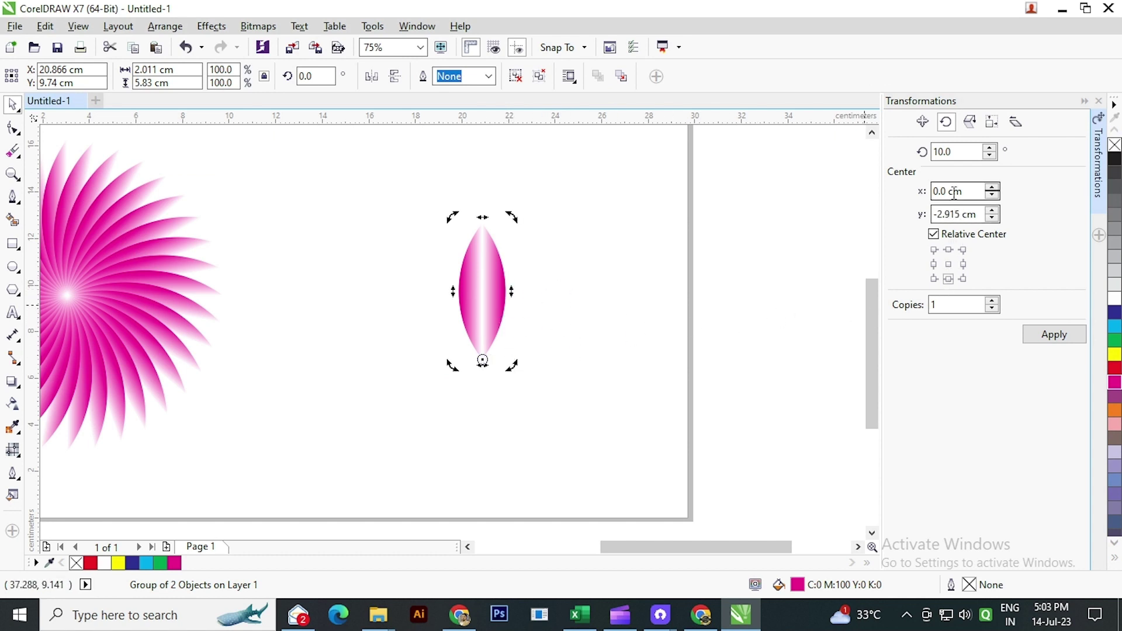
double_click(935, 152)
text(25)
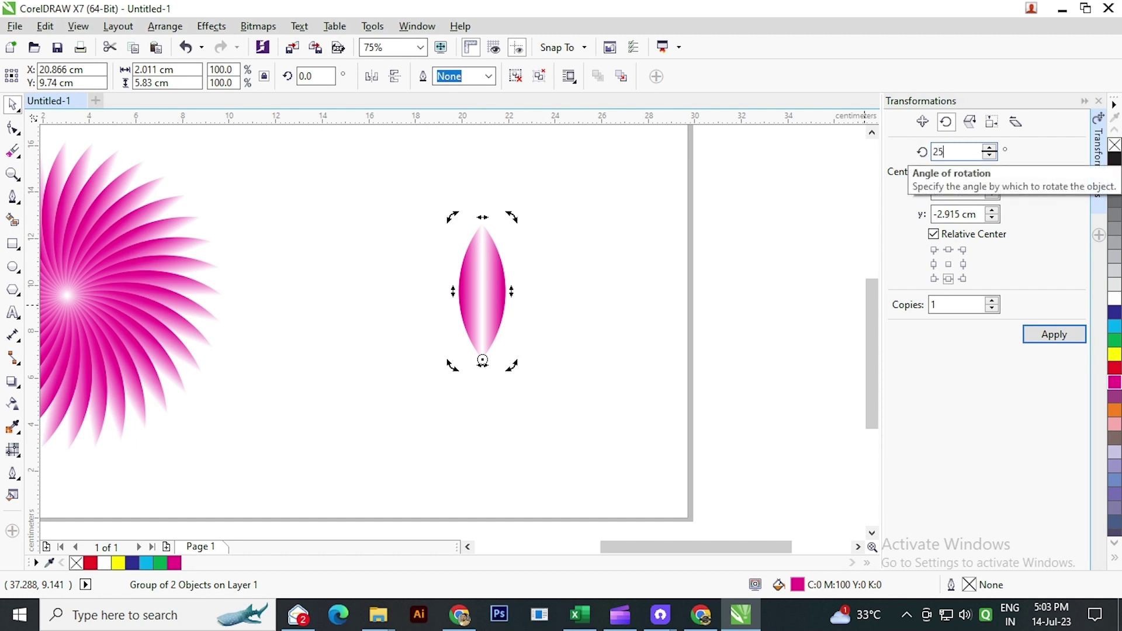
double_click(935, 305)
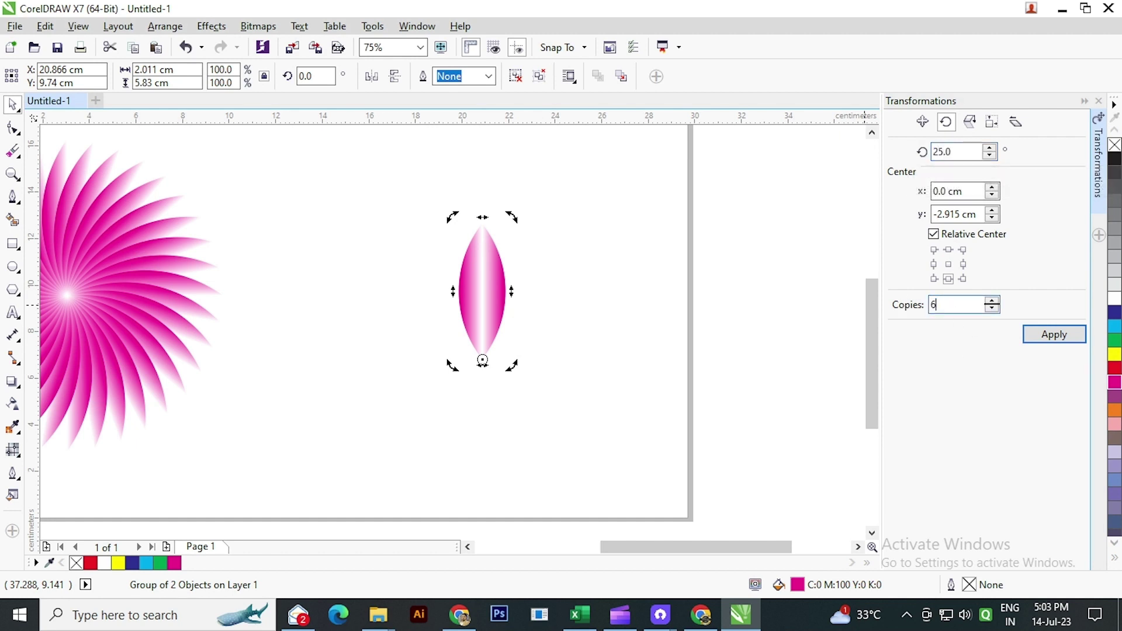
click(1054, 334)
click(592, 324)
drag(557, 340, 573, 309)
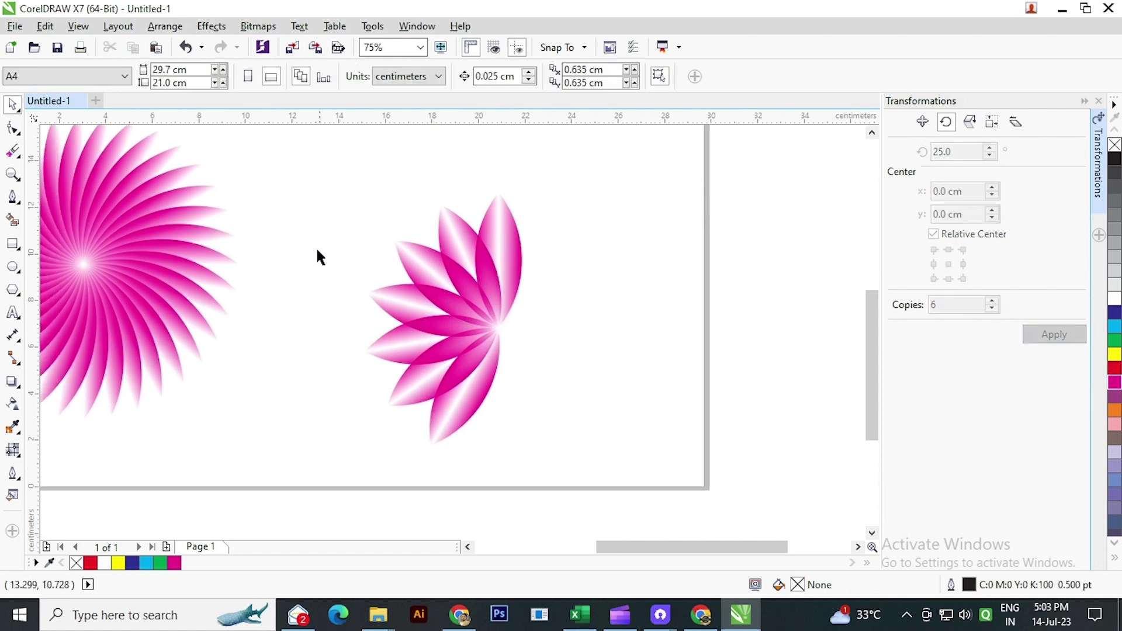
Group all seven fanned petals and rotate the group to about 284° so the middle petal points upward
drag(485, 392, 576, 475)
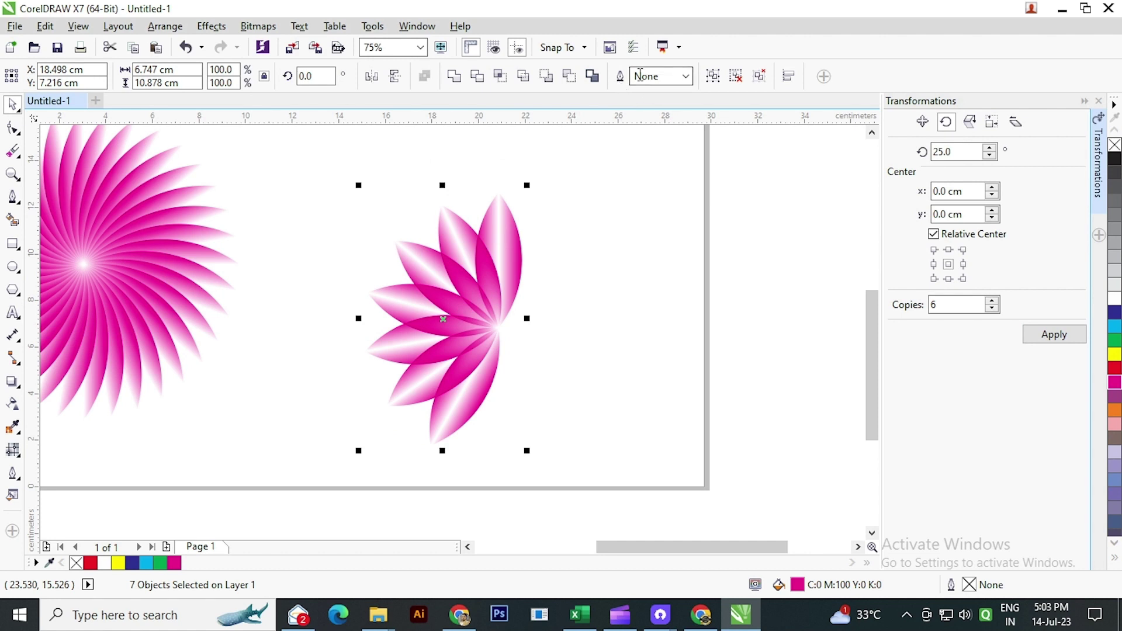
click(712, 76)
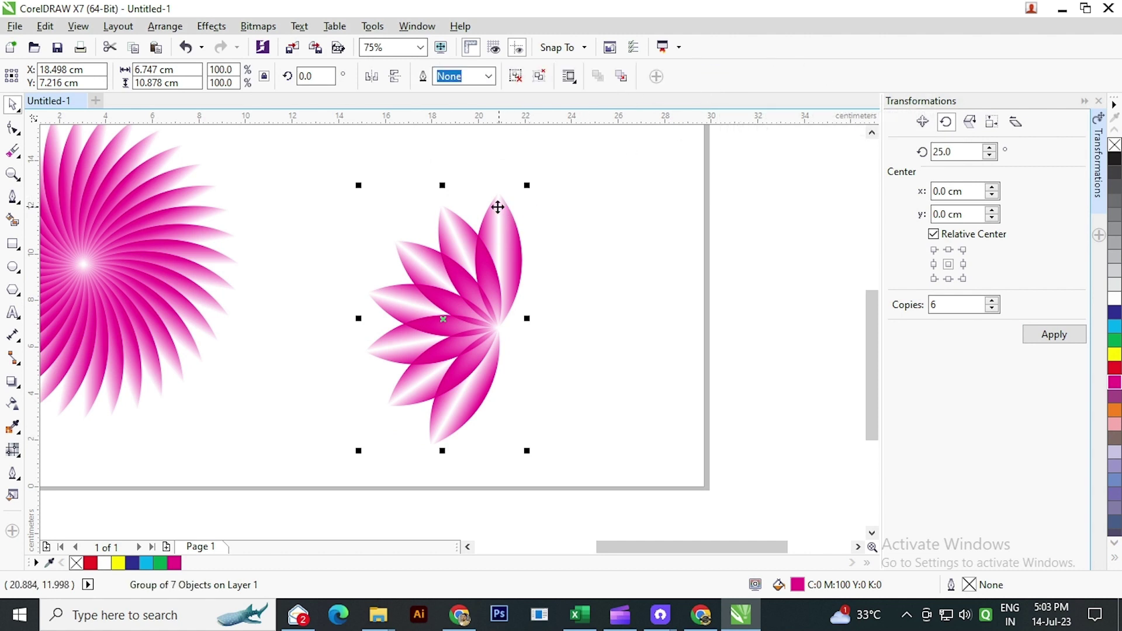
click(488, 231)
drag(529, 186, 620, 299)
drag(578, 220, 621, 295)
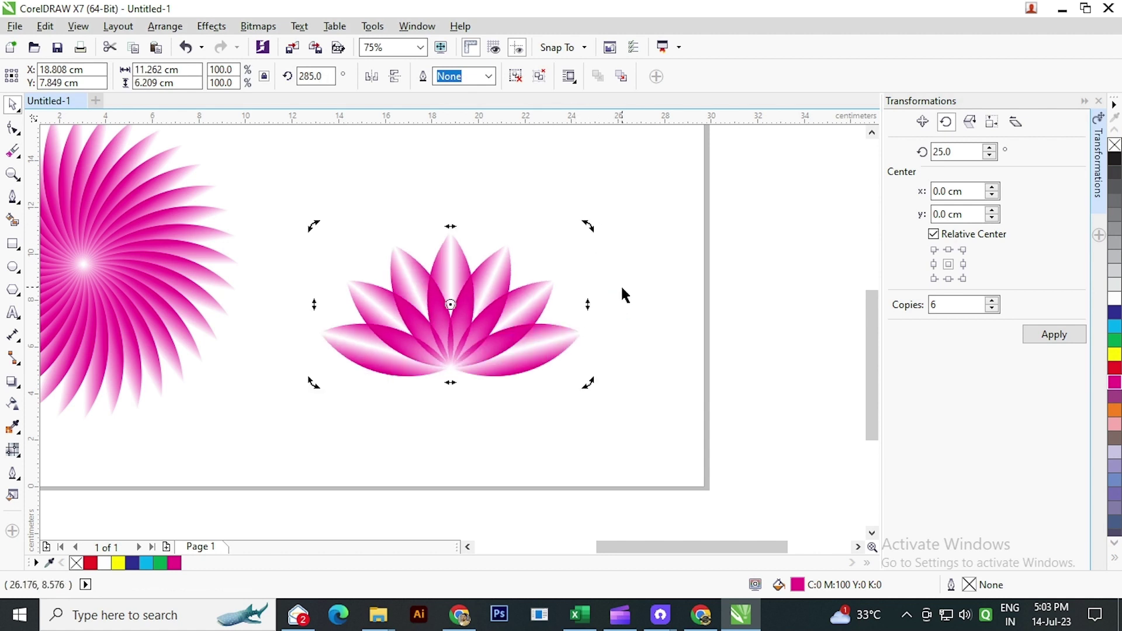
mouse_move(591, 229)
mouse_down()
mouse_move(596, 238)
mouse_move(586, 220)
mouse_up()
click(595, 234)
Reposition the lotus group in the page's right half and enlarge it proportionally to about 14.4 cm wide
drag(459, 321, 557, 272)
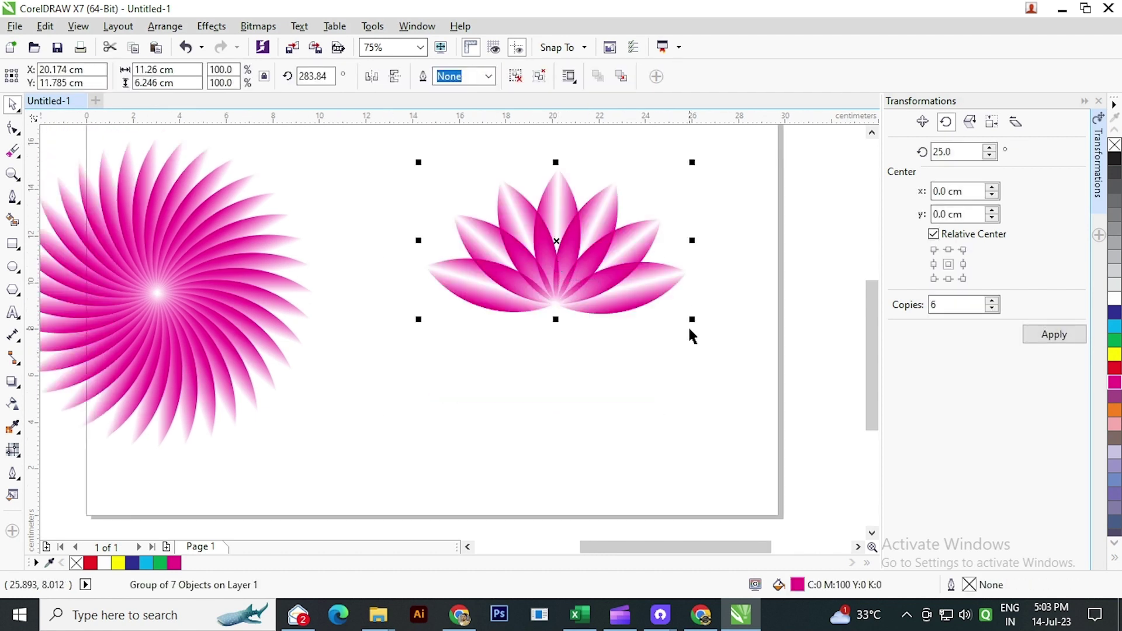
drag(691, 317, 719, 361)
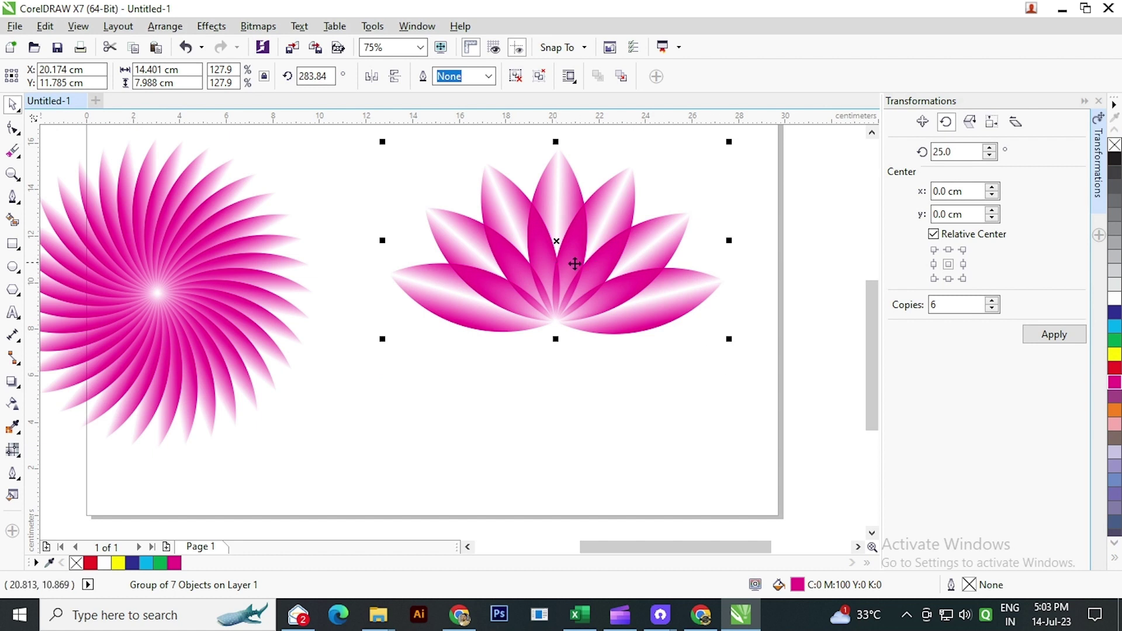
drag(574, 264, 576, 289)
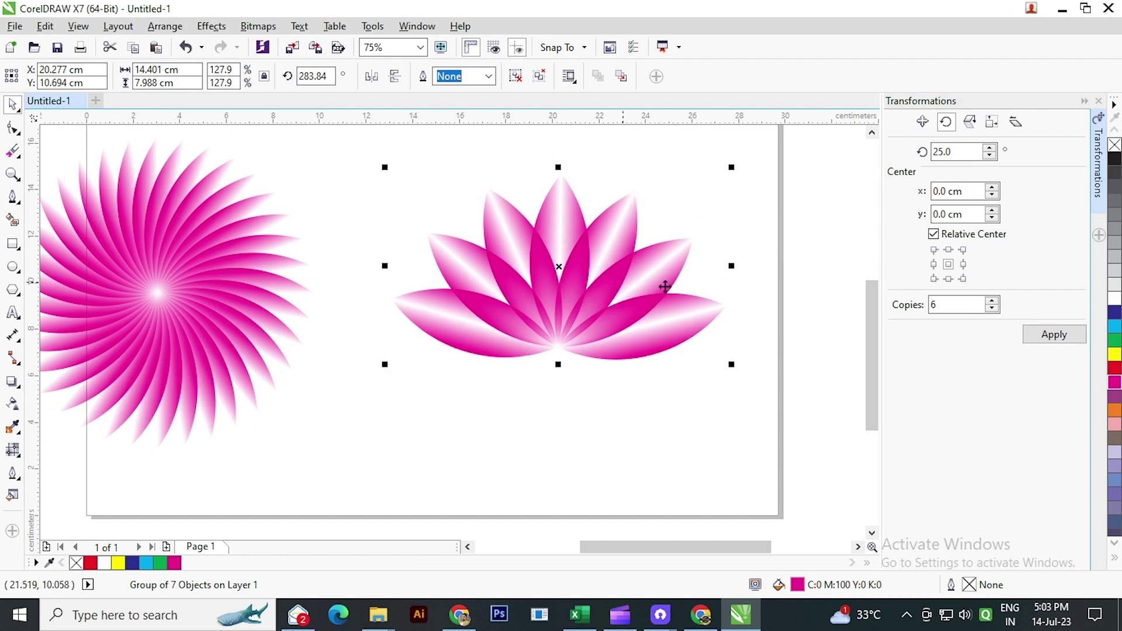
Recolour the lotus group cyan and enlarge it proportionally to about 18.4 cm wide within the page
click(1114, 370)
click(1115, 326)
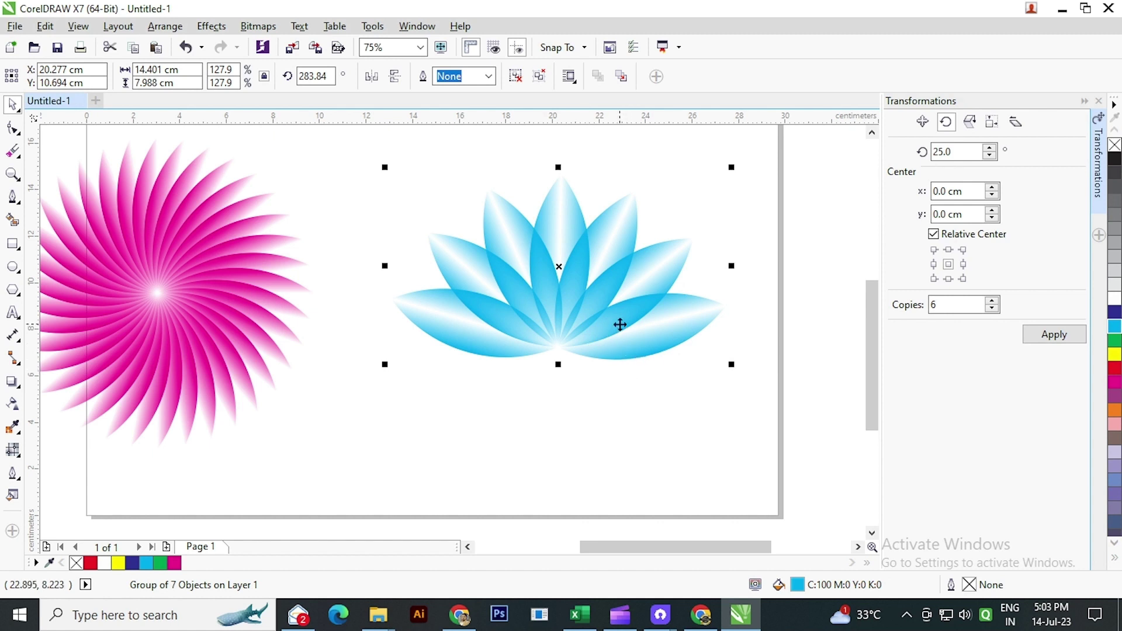
scroll(619, 324, down, 2)
drag(578, 378, 591, 379)
drag(690, 349, 714, 376)
drag(593, 305, 588, 307)
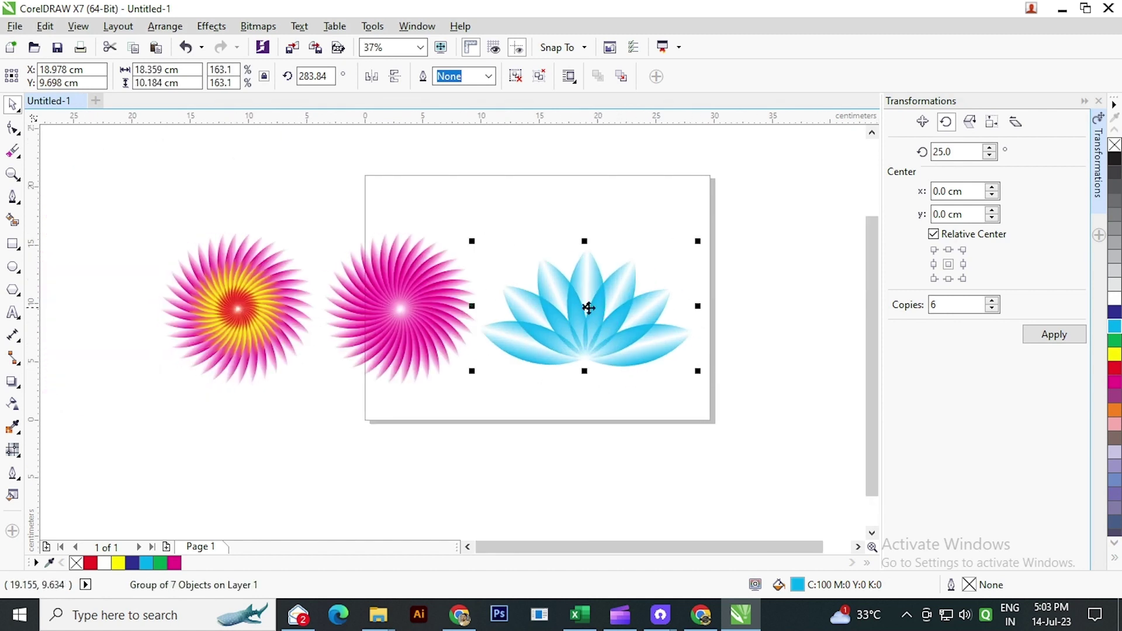
click(275, 303)
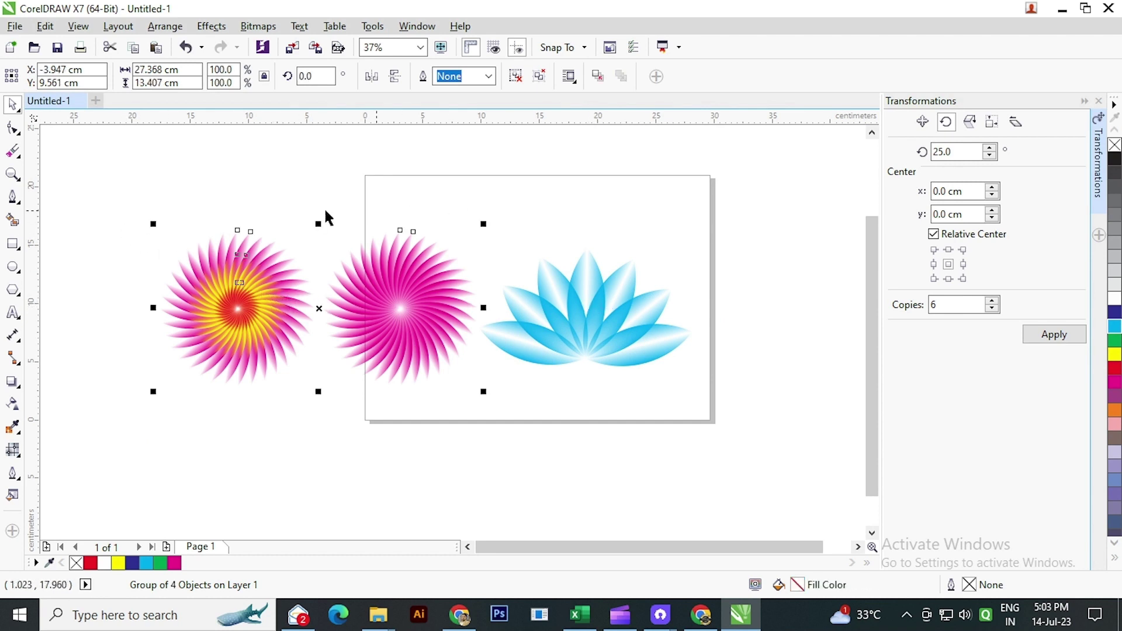
click(118, 200)
key(z)
drag(129, 200, 612, 315)
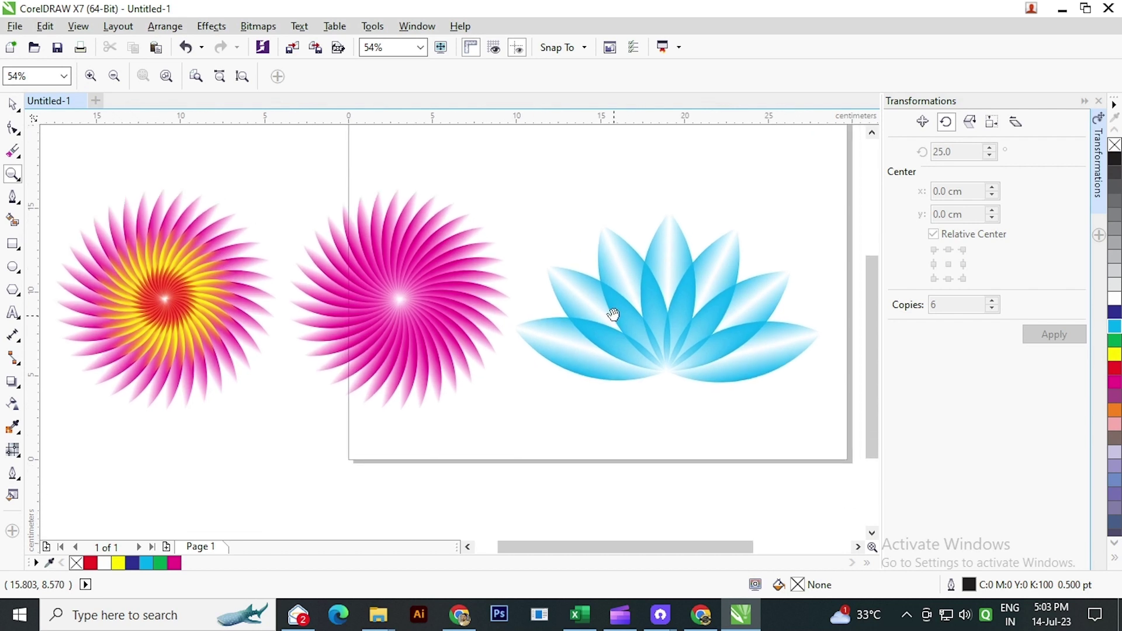
click(12, 104)
drag(216, 171, 223, 174)
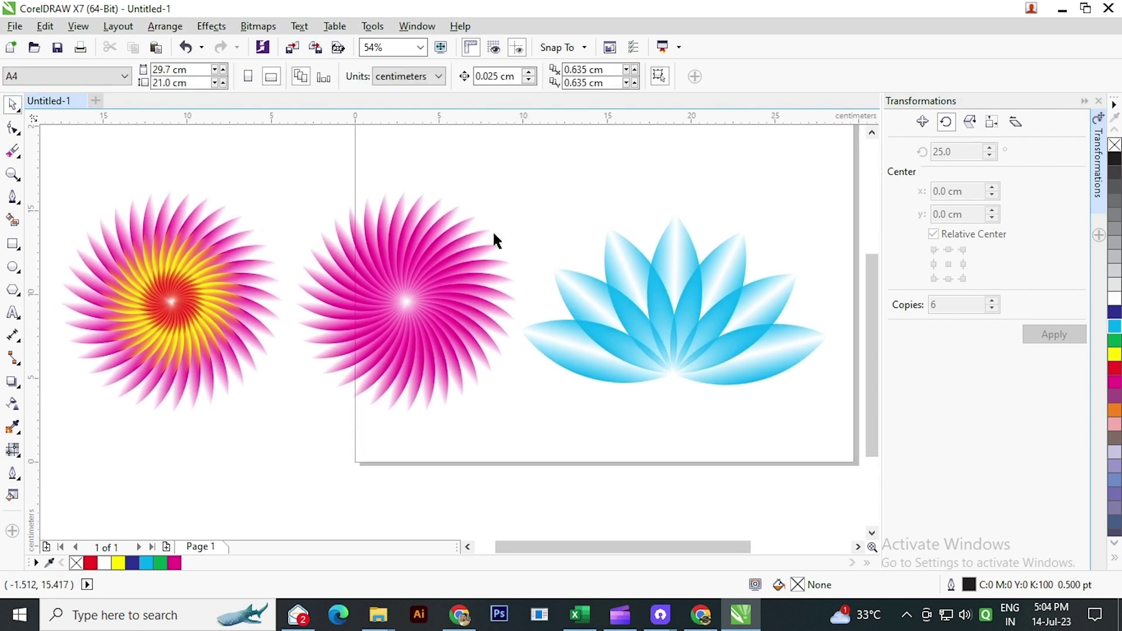
Scale the two spiral flowers and the lotus down together to about 28.5 cm wide, fit them inside the page and clear the selection
scroll(616, 301, down, 2)
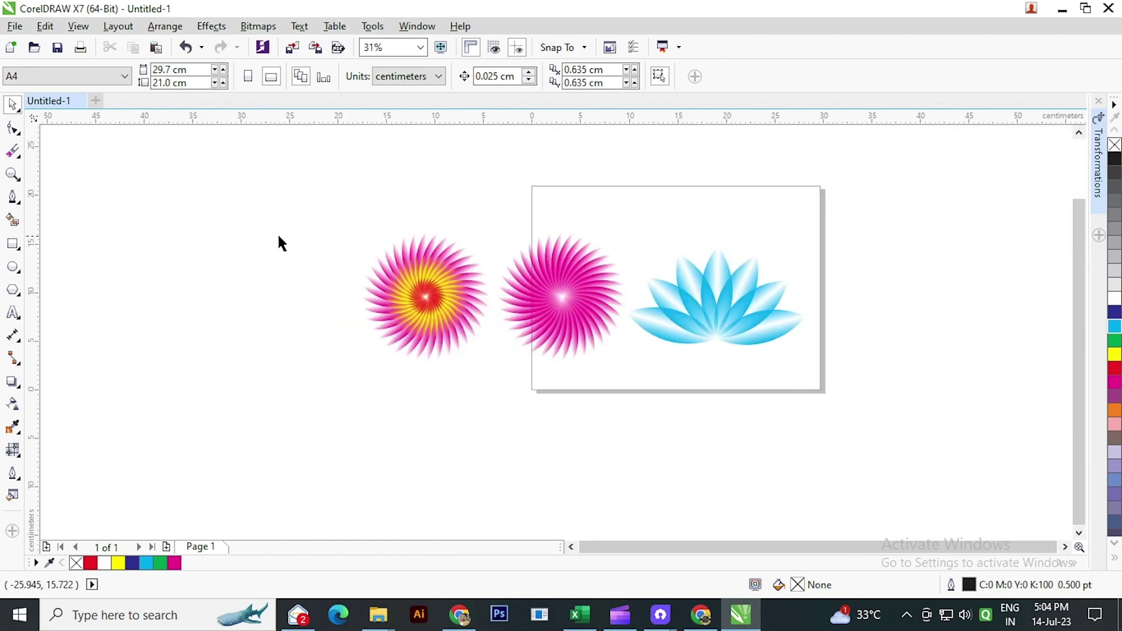
drag(287, 219, 783, 359)
drag(723, 313, 746, 288)
scroll(826, 273, up, 1)
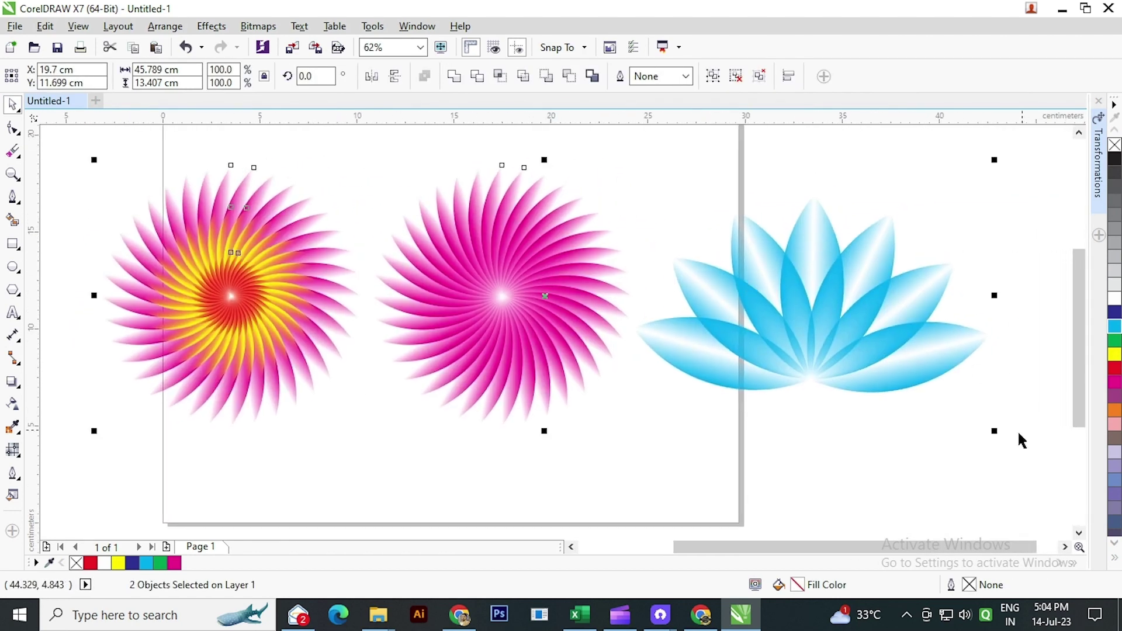
drag(997, 431, 825, 433)
drag(711, 327, 628, 340)
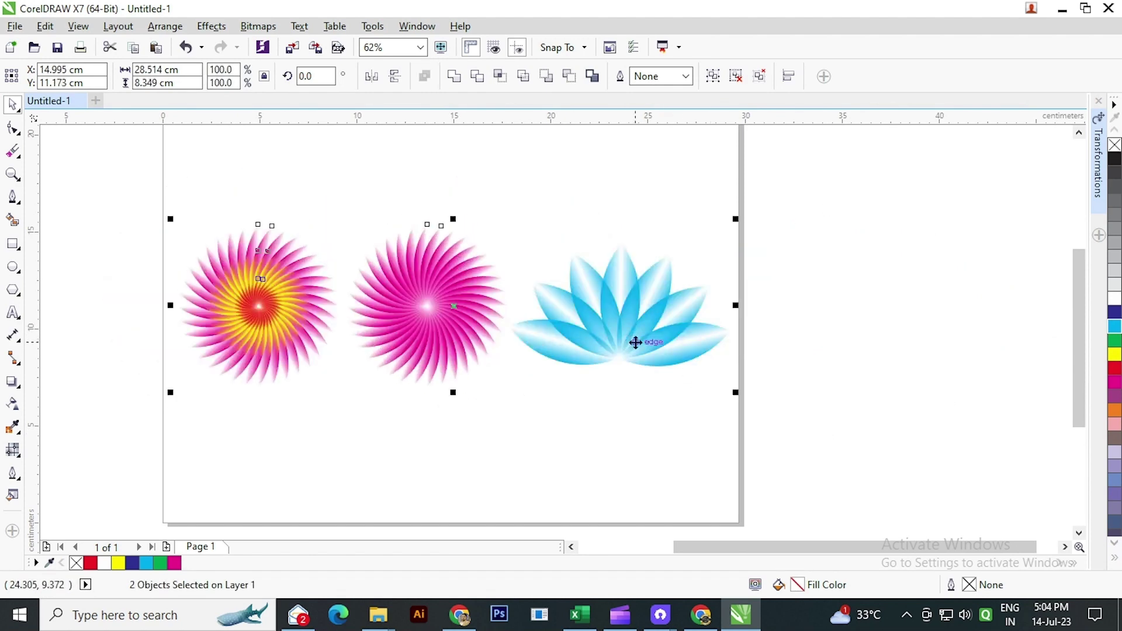
key(z)
drag(161, 223, 724, 376)
key(space)
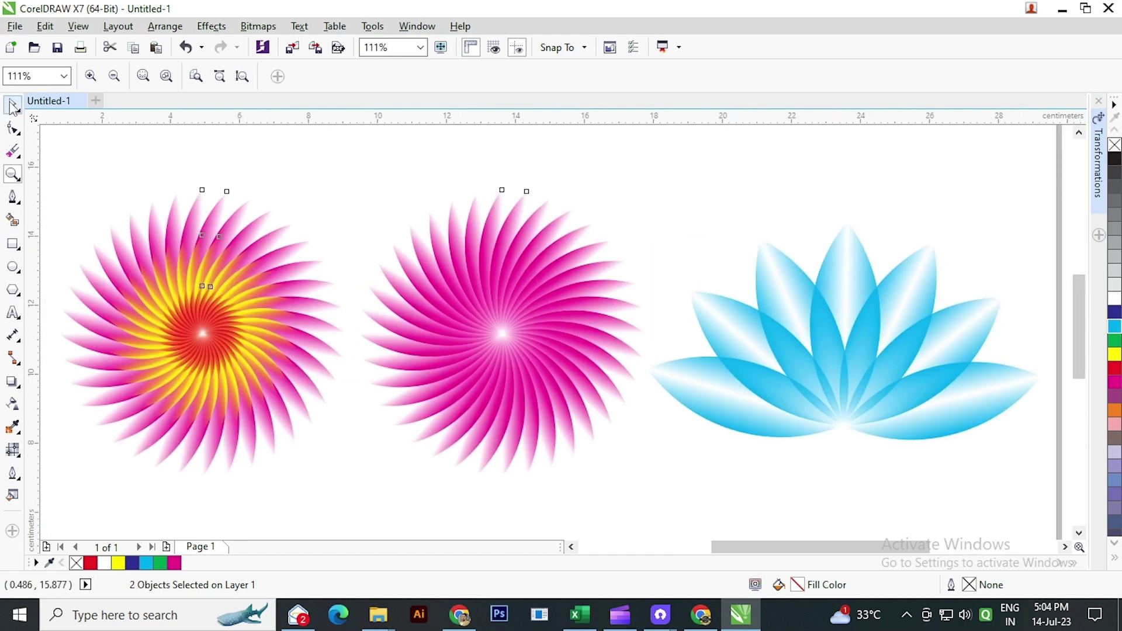
click(173, 142)
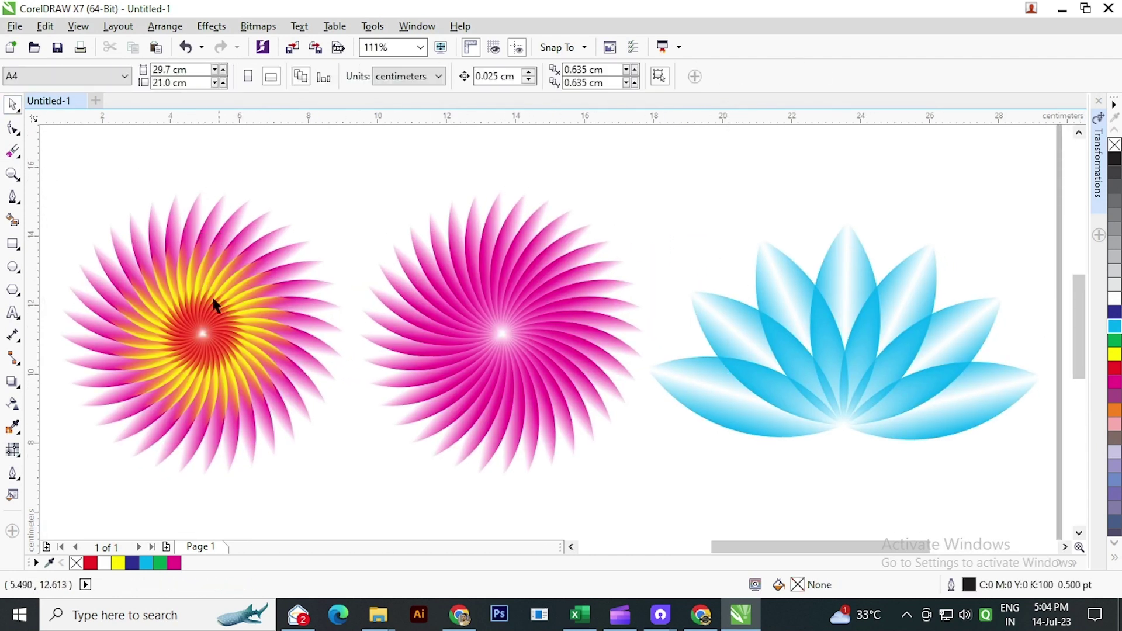